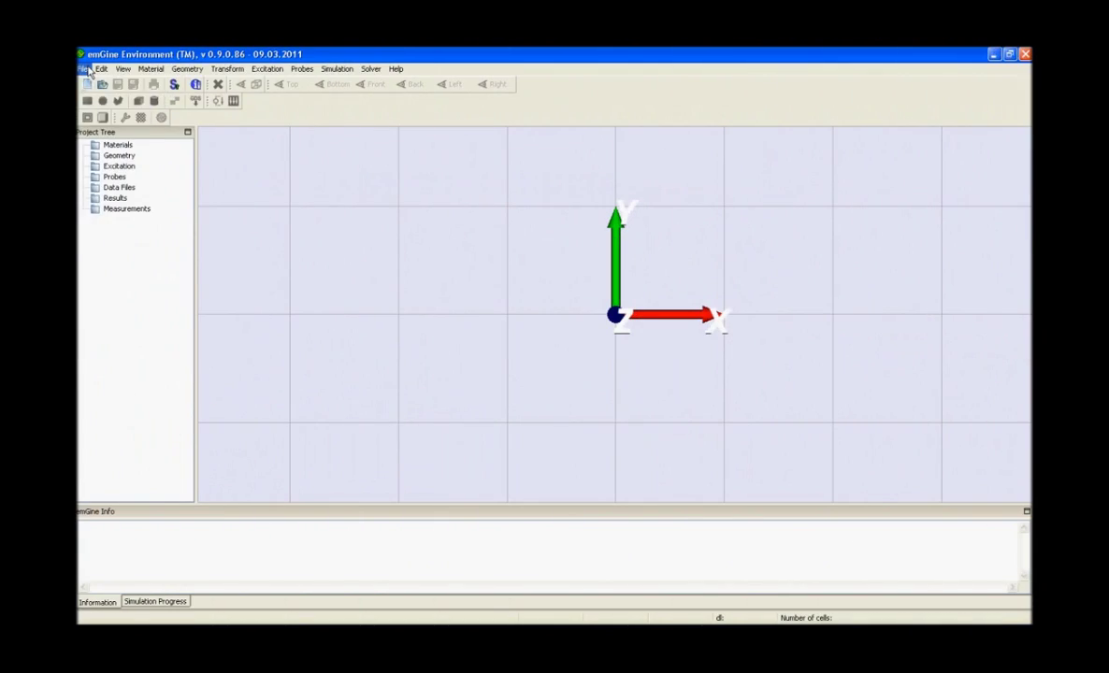
Create a new project named hairpin, keeping mm, GHz and s as its units
left_click(99, 84)
type("hau")
type("rpin")
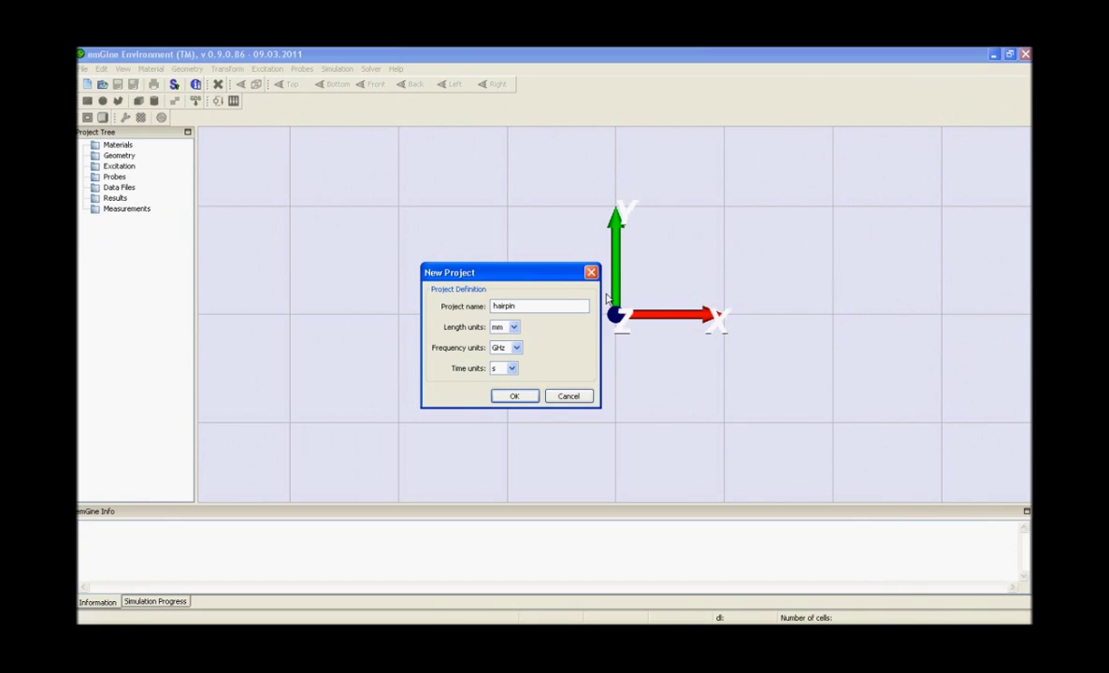
key("Tab")
key("Tab")
key("Tab")
key("Tab")
key("Return")
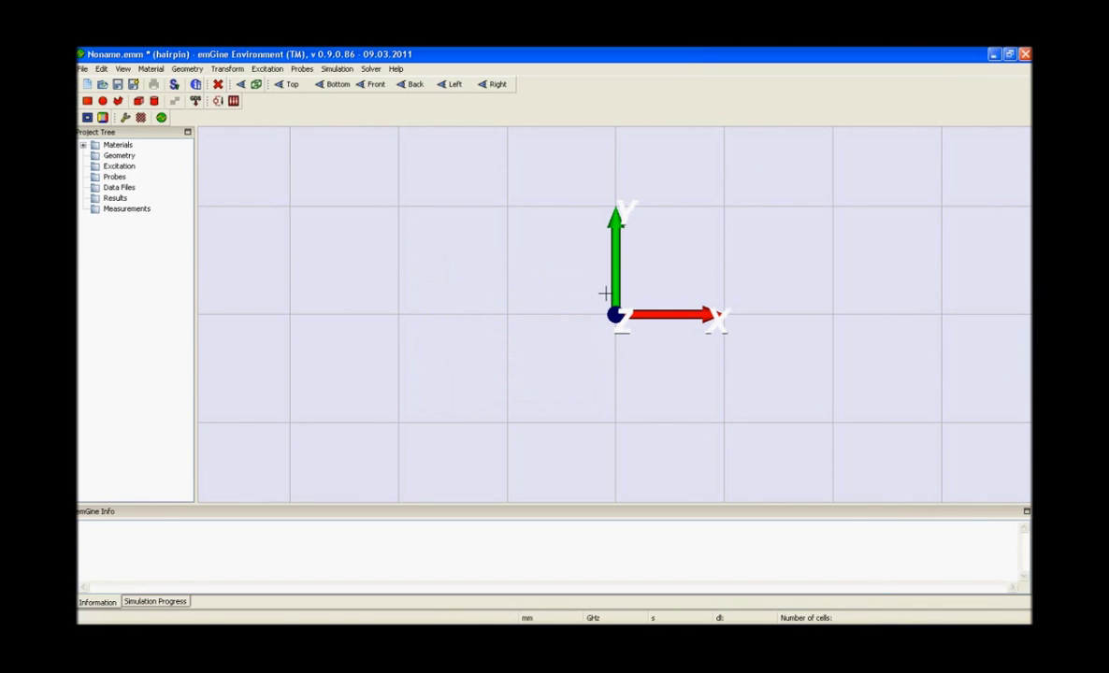
Define the material New_Material with a relative permittivity of 6.15 and a green color
left_click(153, 69)
left_click(152, 82)
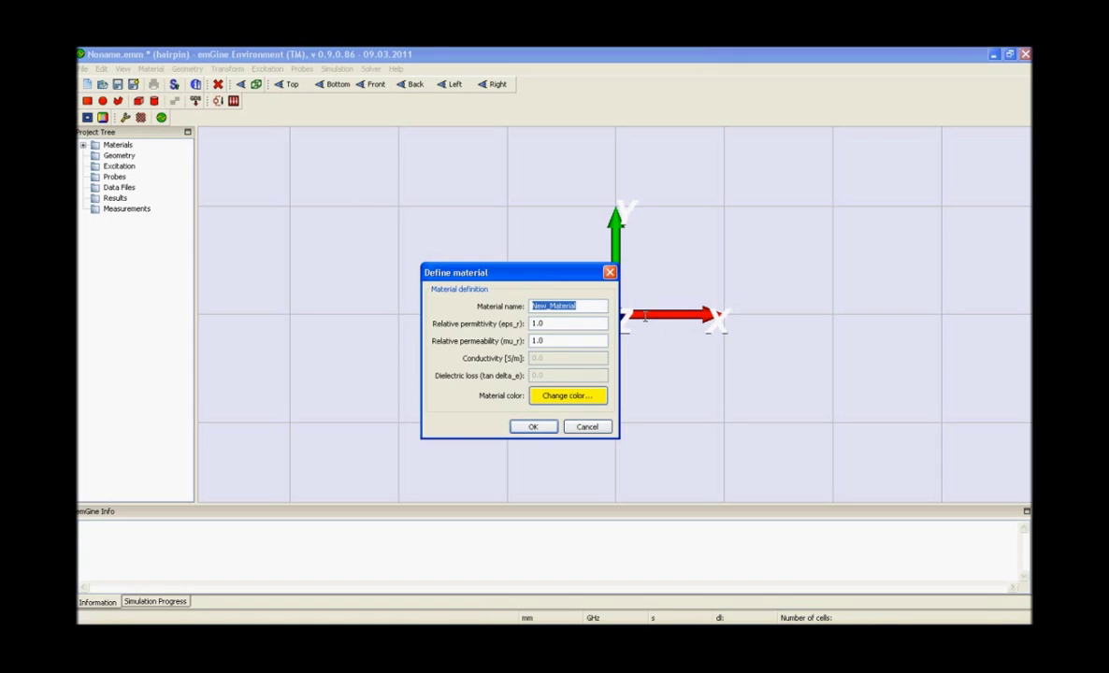
key("Tab")
type("6.15")
key("Tab")
key("Tab")
left_click(587, 396)
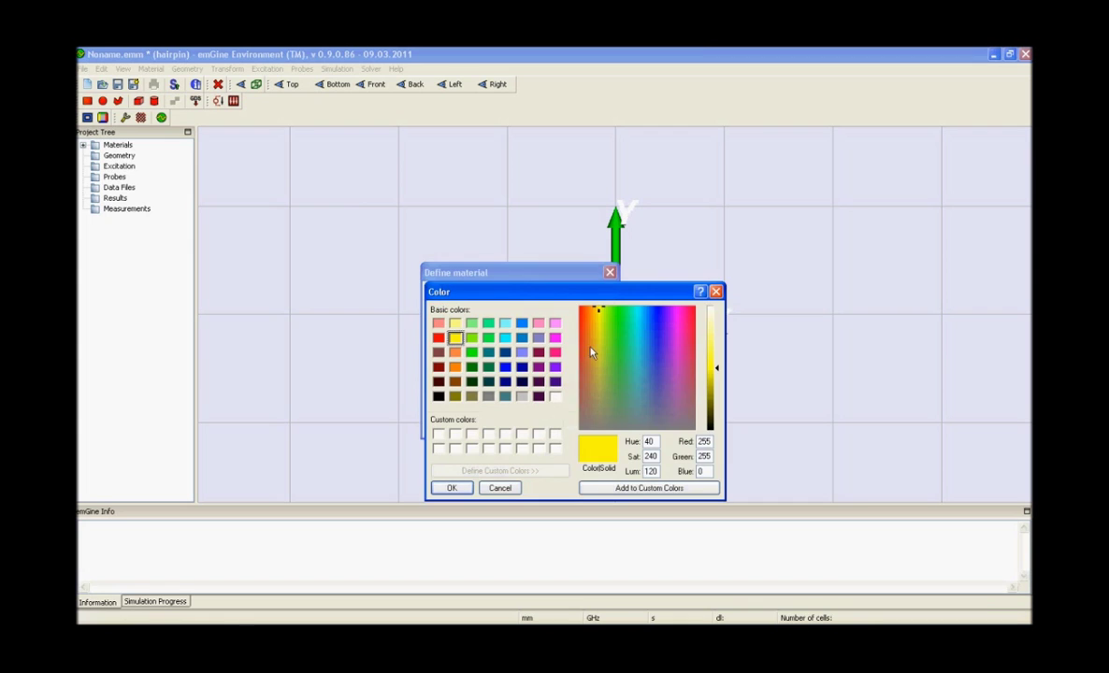
left_click(470, 354)
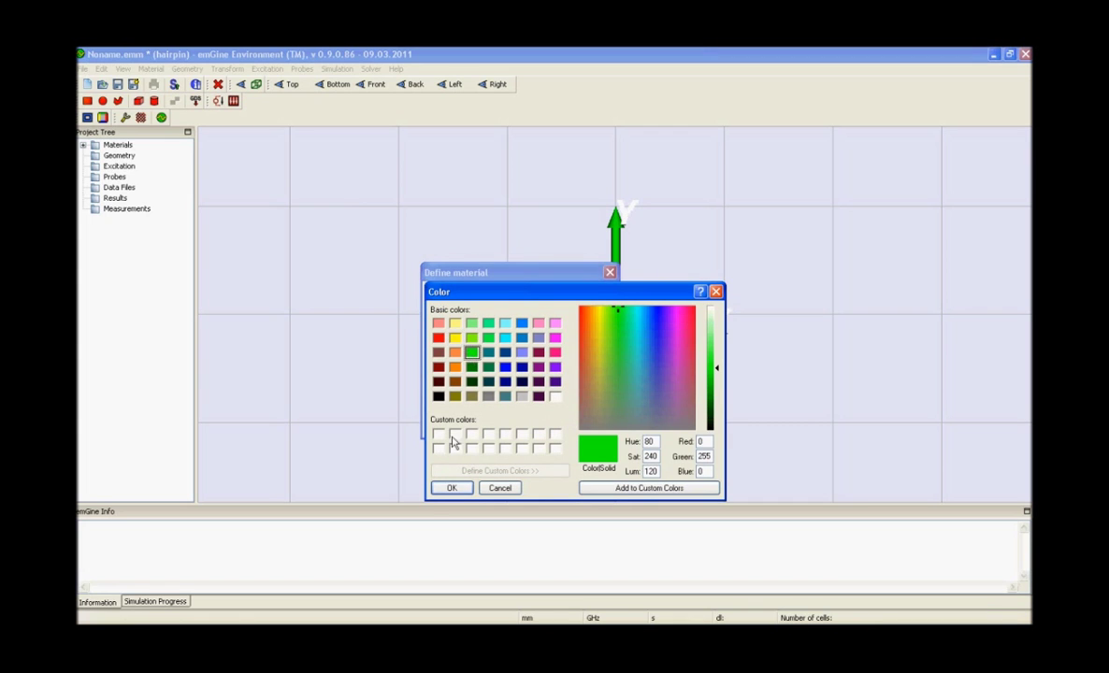
left_click(449, 487)
left_click(532, 428)
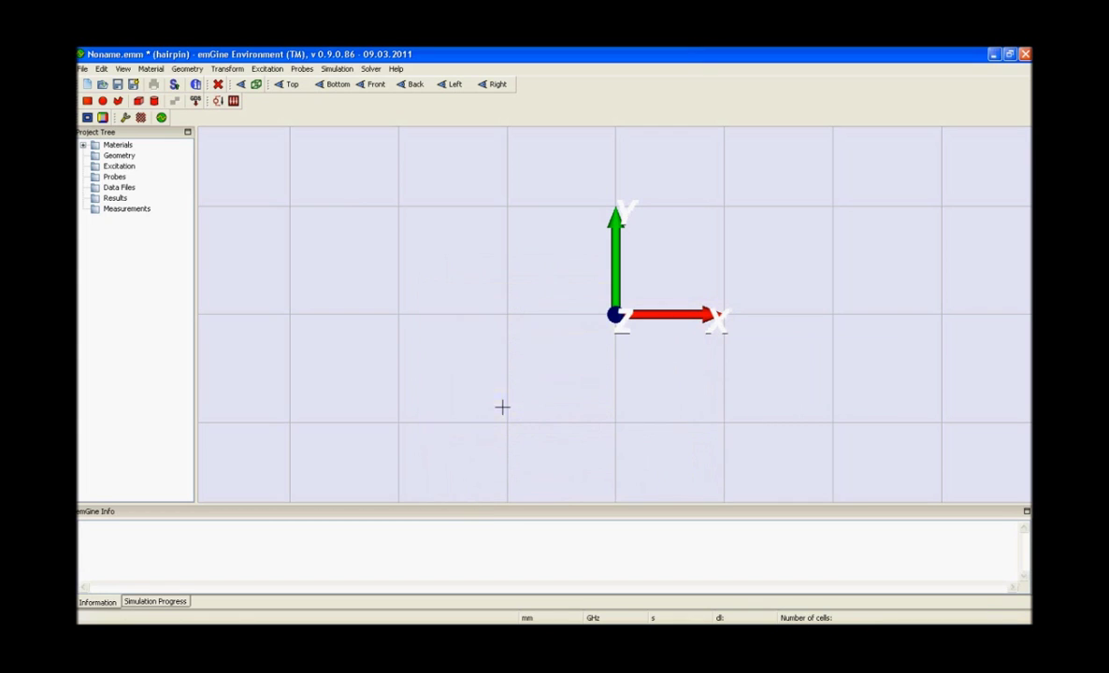
Begin a box named substrate with its corner at x1 -15.6, y1 -15.0 and z1 -0.635
left_click(138, 100)
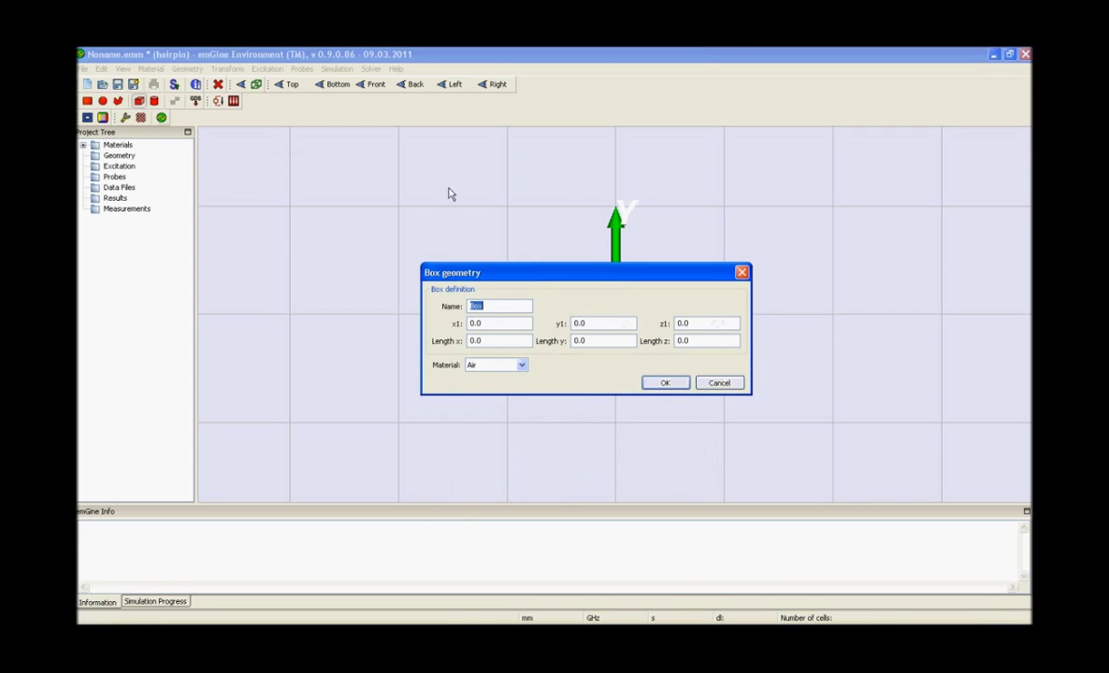
type("substrate")
key("Tab")
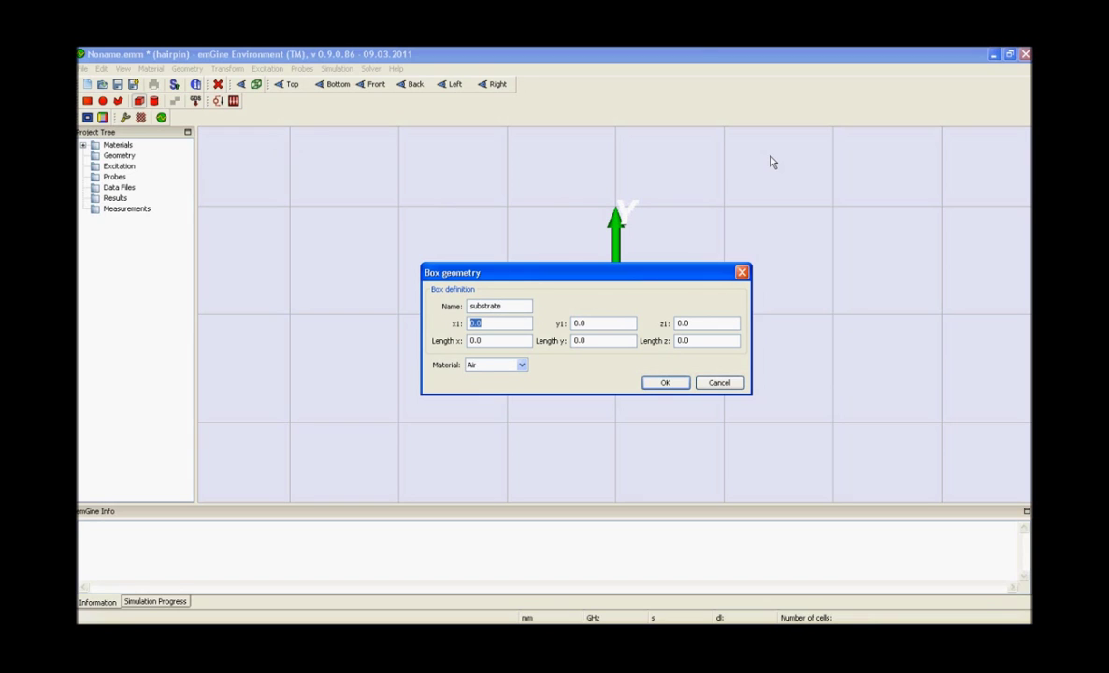
type("-15.6")
key("Tab")
type("-15.0")
key("Tab")
type("-0.635")
key("Tab")
Give the substrate box lengths of 31.2 in x, 30.0 in y and 1.27 in z, and create it with New_Material
type("1.0")
key("Tab")
left_click_drag(480, 342, 434, 348)
type("31.02")
key("Tab")
type("30.0")
key("Tab")
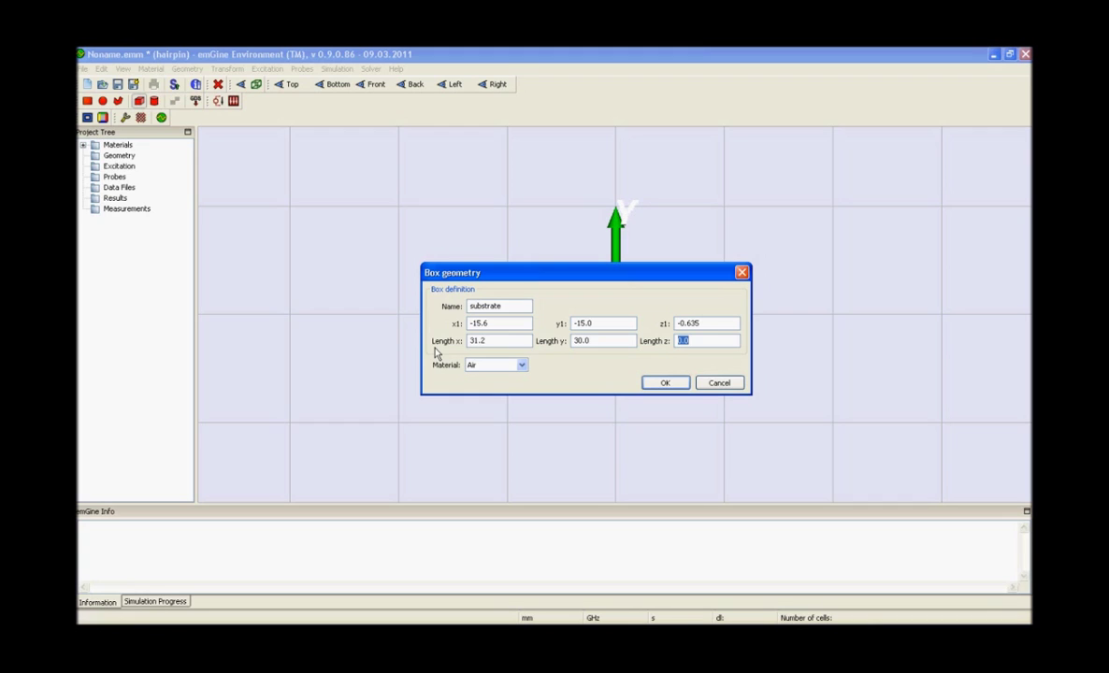
type("1.27")
key("Tab")
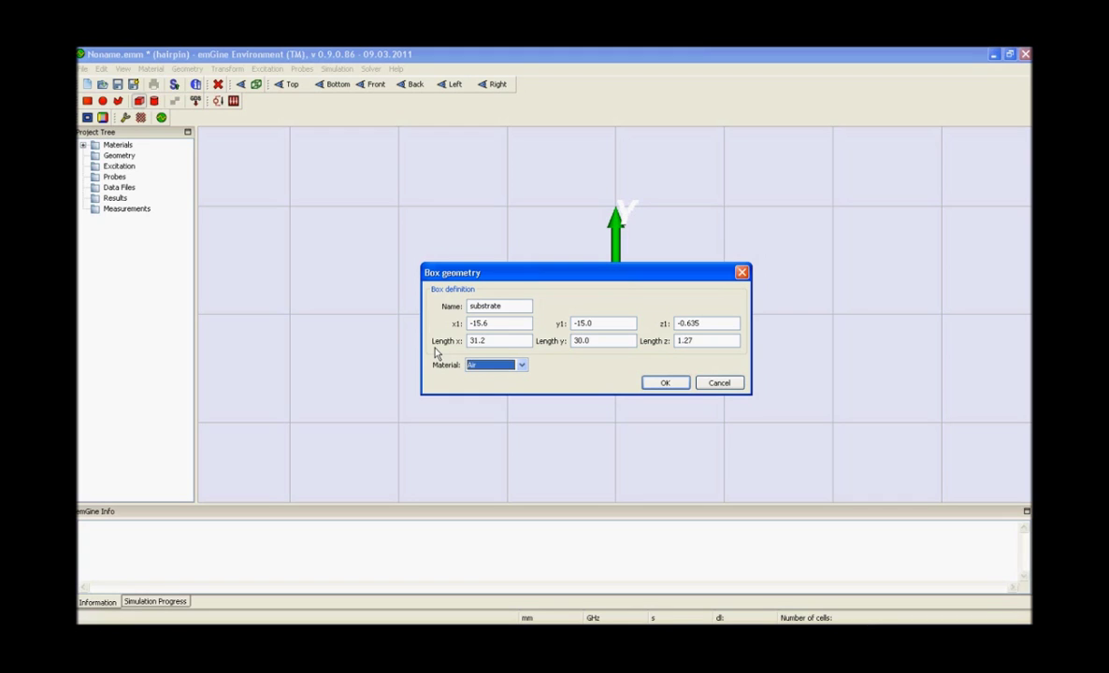
key("Down")
key("Return")
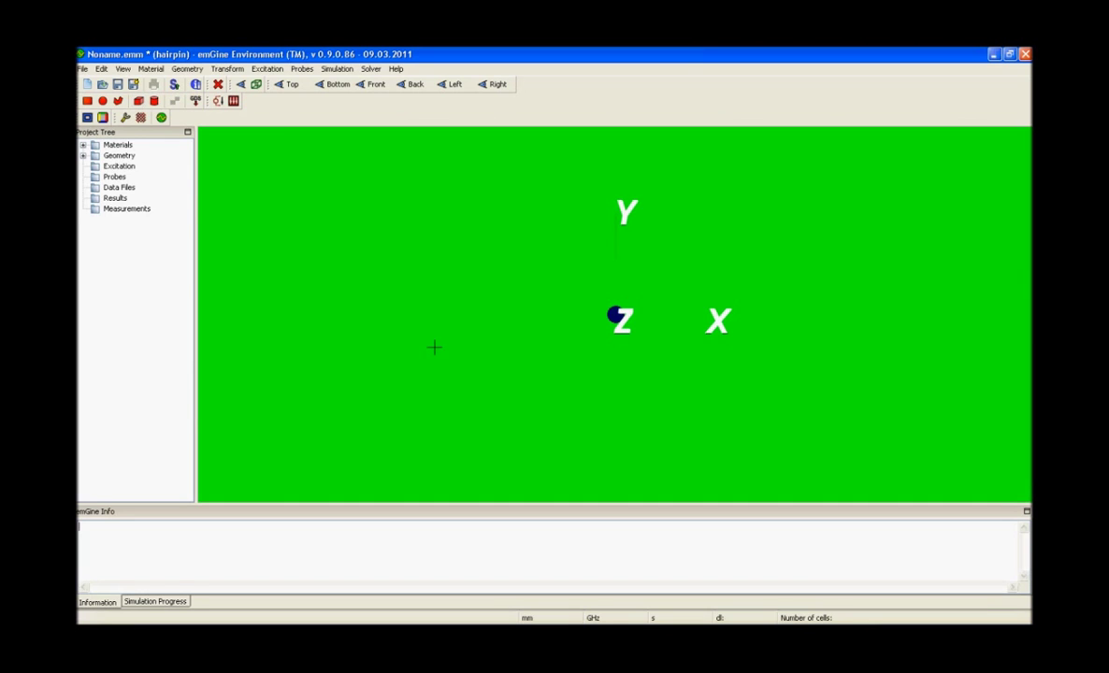
Create a patch named feedline 1 at x1 -15.6, y1 -4.5, z 0.635, with x length 4.6 and y length 1.85
left_click(285, 86)
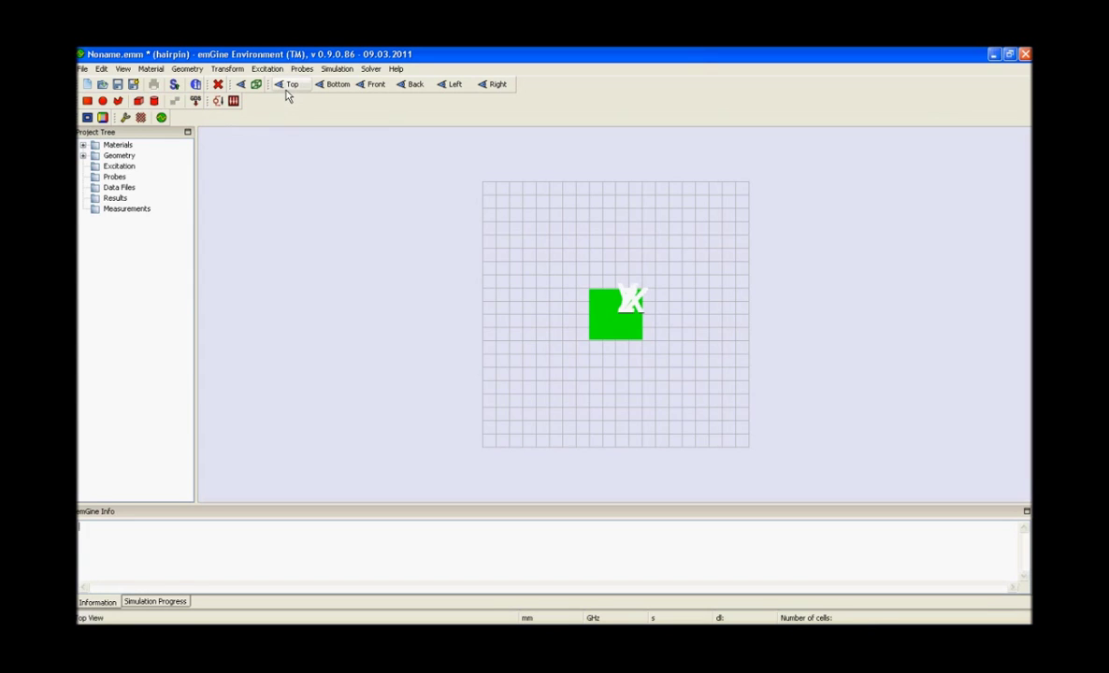
left_click(88, 101)
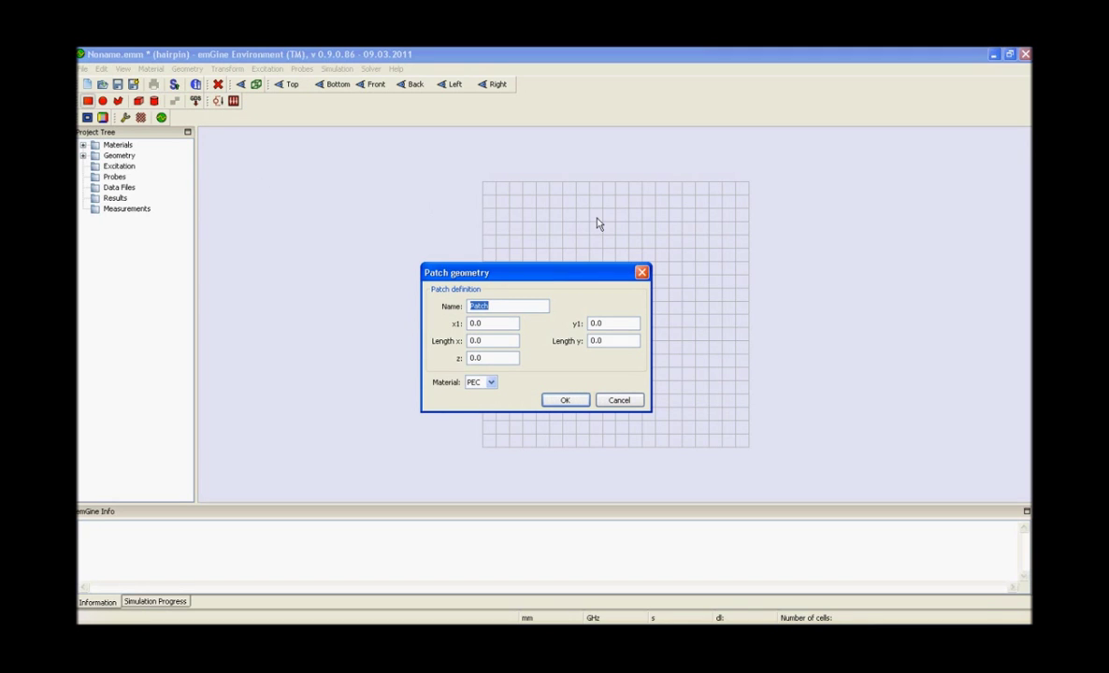
type("feedline 1")
key("Tab")
type("-15.6")
key("Tab")
type("-4.5")
key("Tab")
type("4.6")
key("Tab")
type("1.85")
key("Tab")
type("0.635")
key("Tab")
key("Tab")
key("Return")
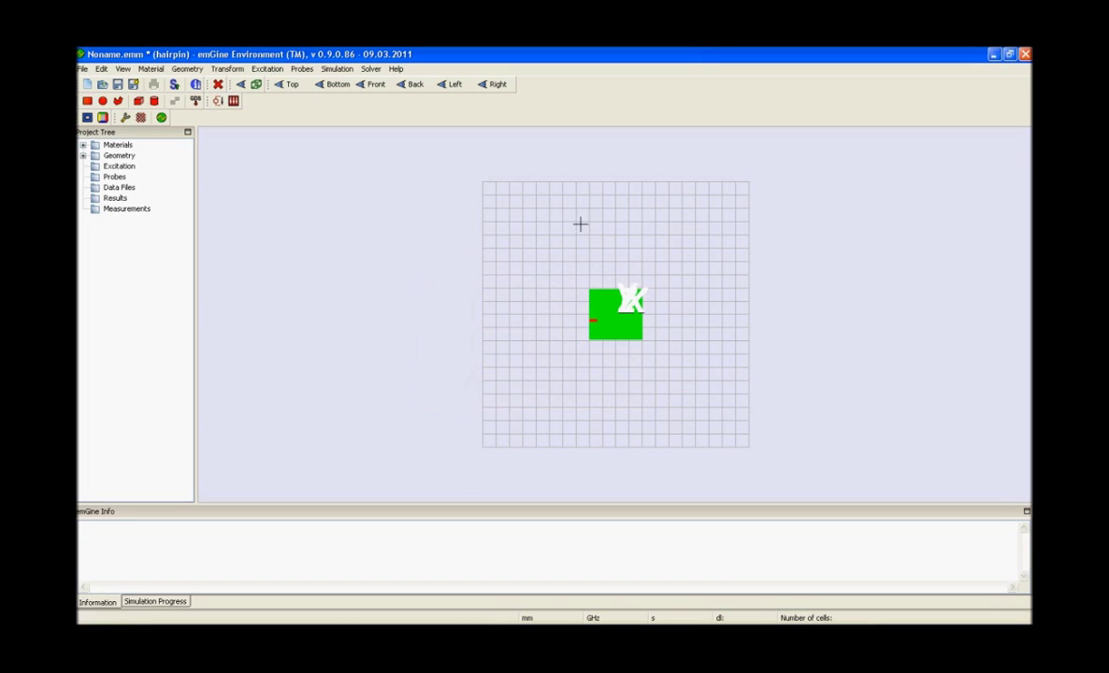
Create a patch named 1 at x1 -11.0, y1 -9.2, z 0.635, with x length 1.0 and y length 17.4
left_click(88, 101)
type("1")
key("Tab")
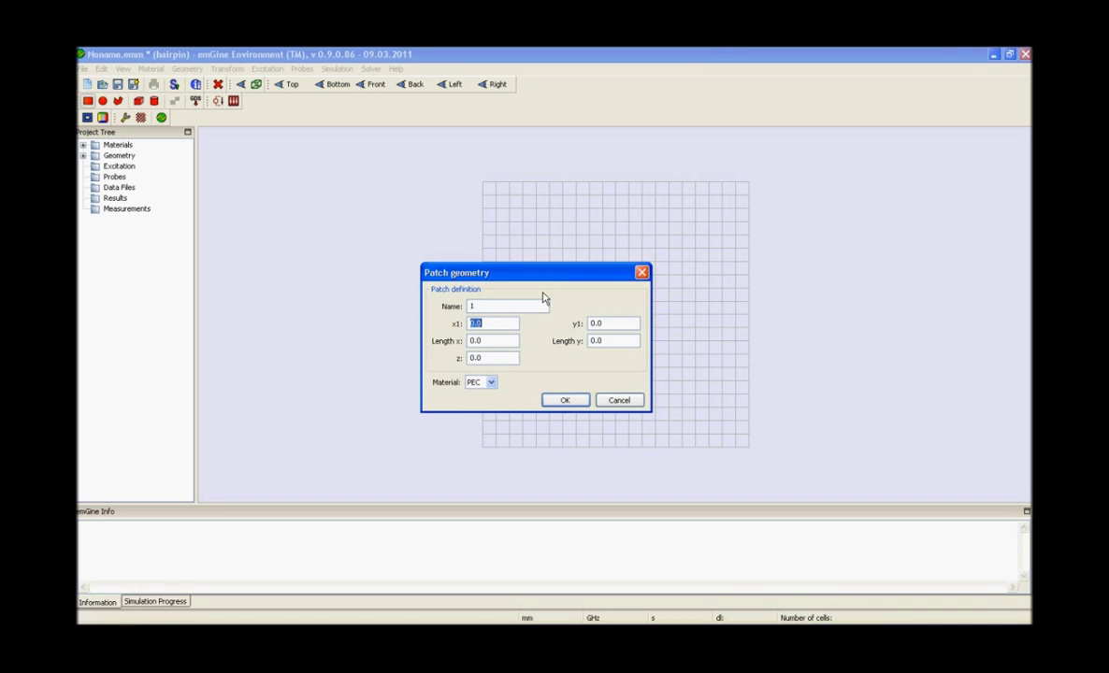
type("-11.0")
key("Tab")
type("-9.2")
key("Tab")
type("1.0")
key("Tab")
type("17.4")
key("Tab")
type("0.635")
key("Tab")
key("Return")
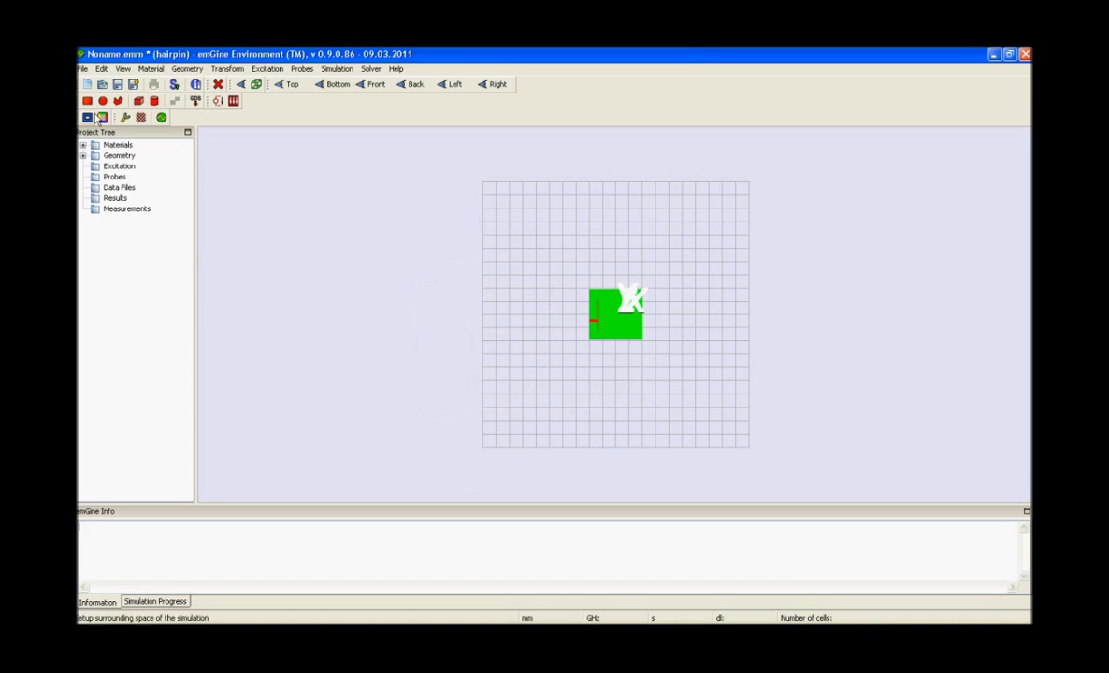
Create a patch named 2 at x1 -11.0, y1 -9.2, z 0.635, with x length 4.0 and y length 1.0
left_click(87, 100)
type("2")
key("Tab")
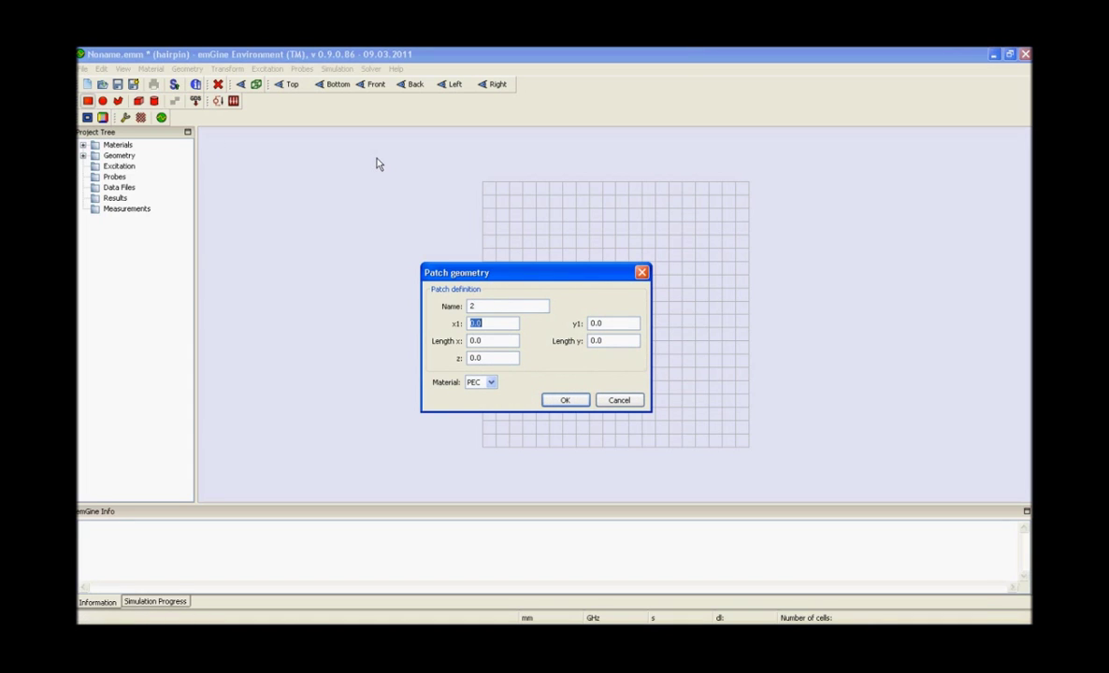
type("-11.0")
key("Tab")
type("-9.2")
key("Tab")
type("4.0")
key("Tab")
type("1.0")
key("Tab")
type("0.635")
key("Return")
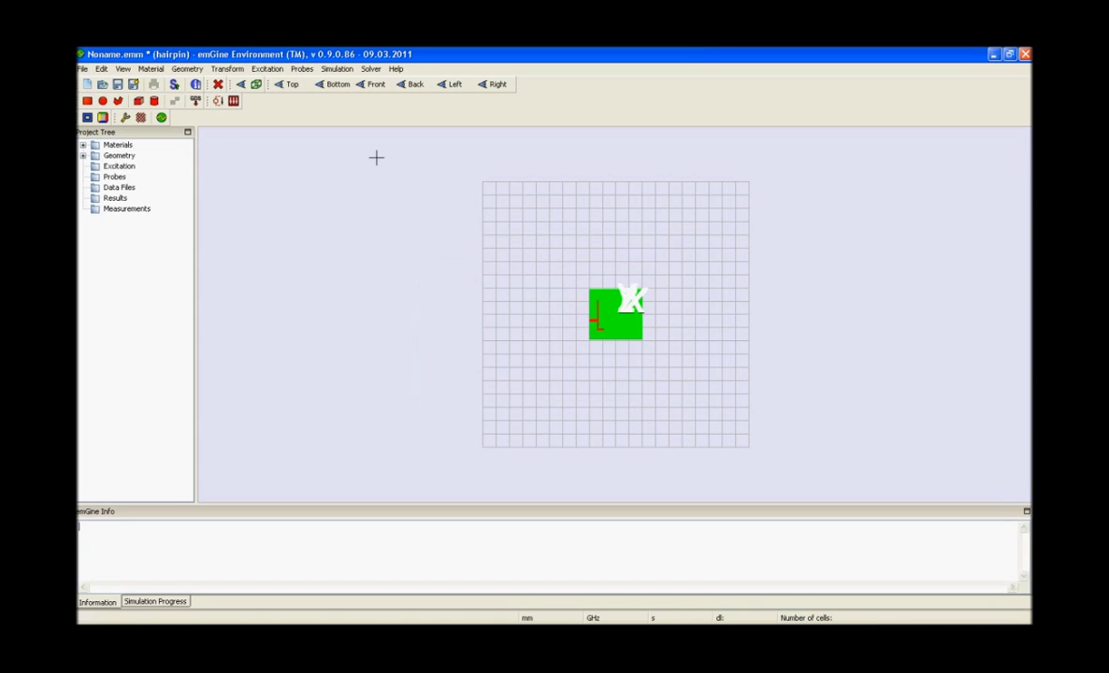
Create a patch named 3 at x1 -8.0, y1 -9.2, z 0.635, with x length 1.0 and y length 18.4
left_click(103, 117)
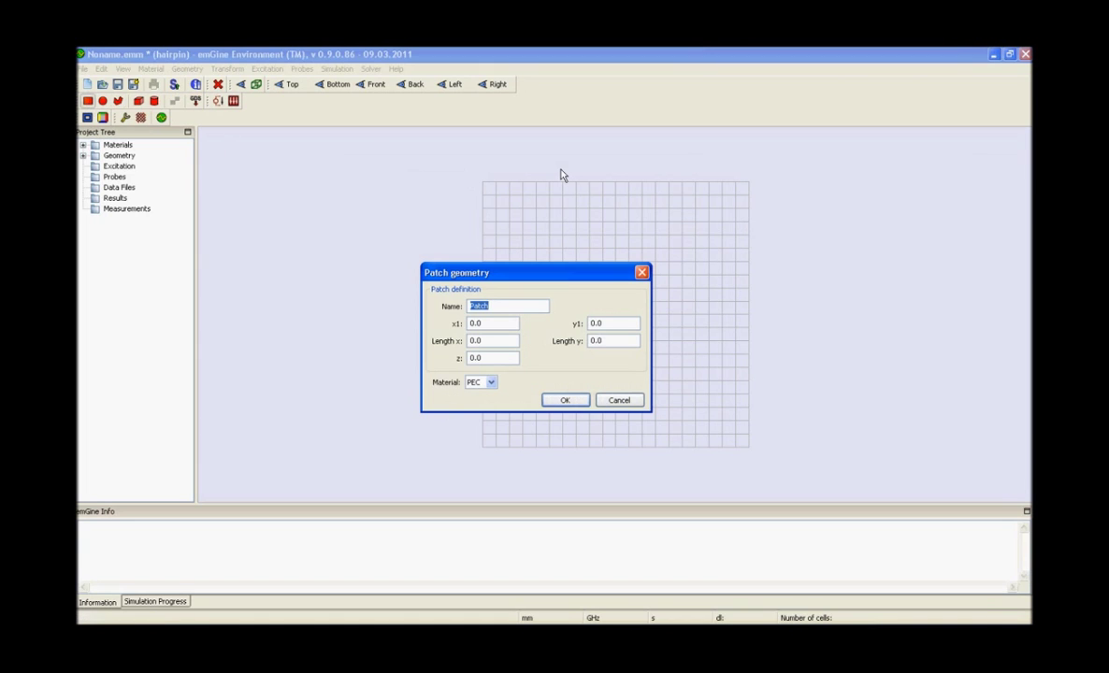
type("3")
key("Tab")
type("-8.0")
key("Tab")
type("-9.2")
key("Tab")
type("1.0")
key("Tab")
type("18.4")
key("Tab")
type("0.635")
key("Return")
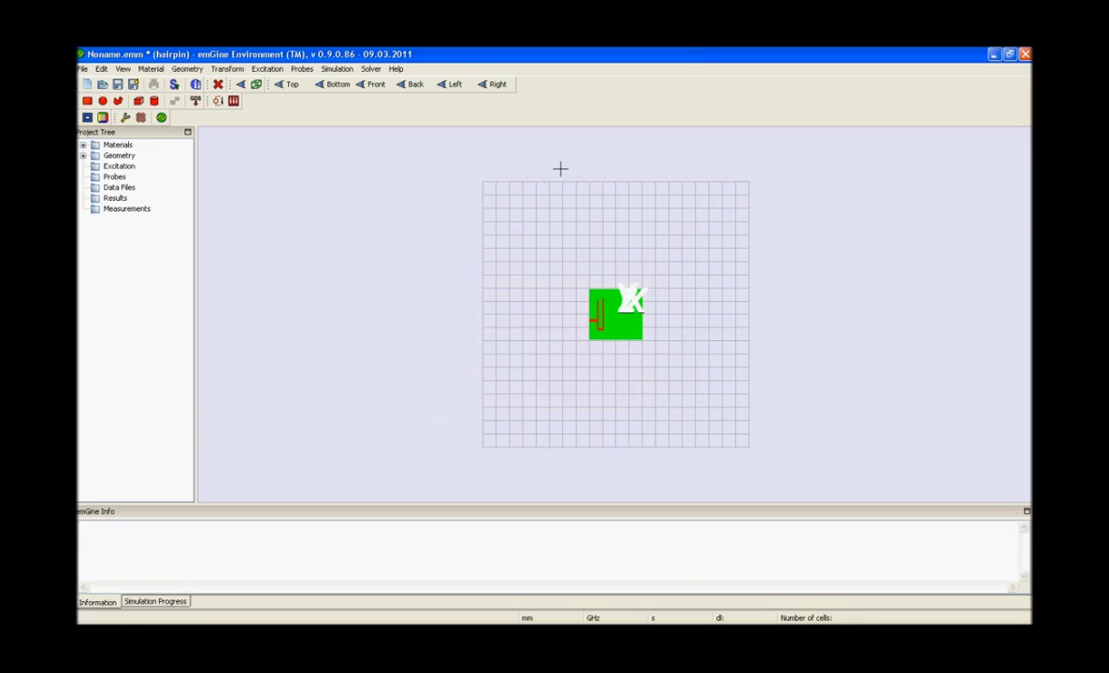
Create a patch named 4 on the substrate's upper surface at x1 -6.6, y1 -9.2, with x length 1.0 and y length 18.4
left_click(87, 100)
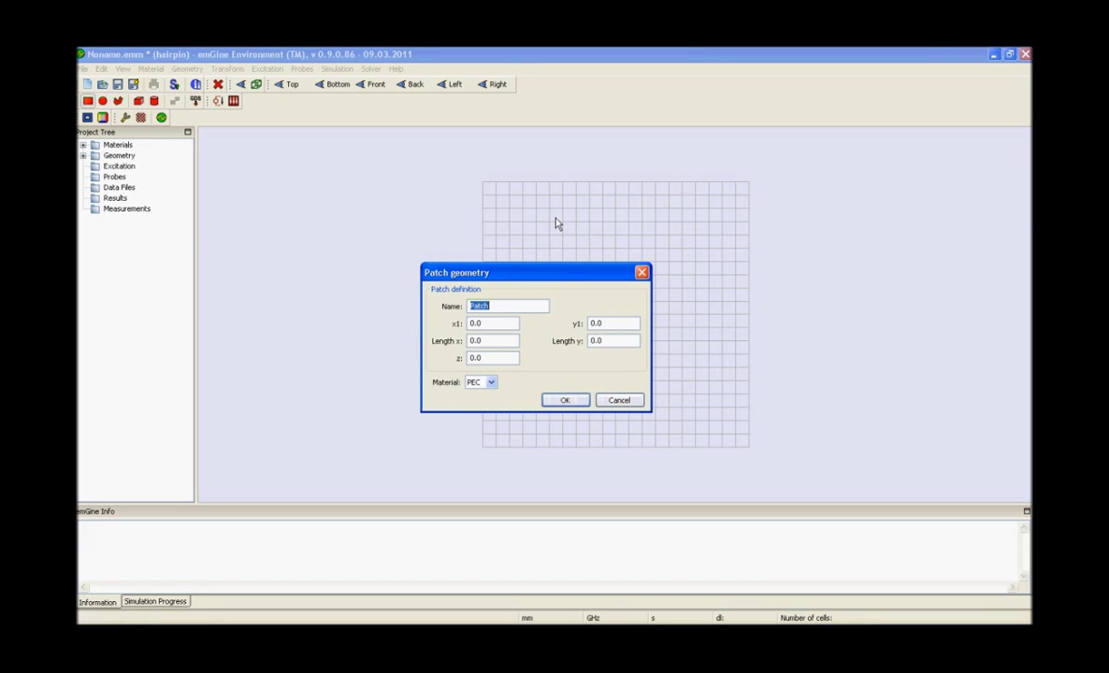
type("4")
key("Tab")
type("-6.6")
key("Tab")
type("-9.2")
key("Tab")
type("1.0")
key("Tab")
type("18.4")
key("Tab")
type("0.63")
key("Return")
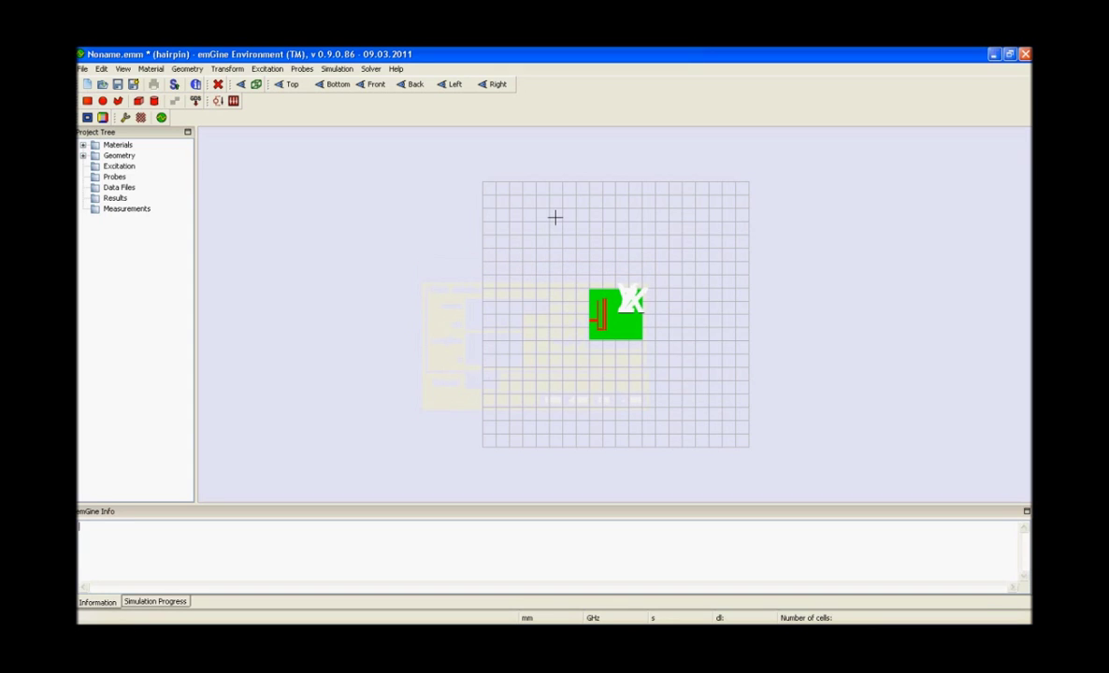
Create a patch named 5 at x1 -6.6, y1 8.2, z 0.635, with x length 4.0 and y length 1.0
left_click(87, 100)
type("5")
key("Tab")
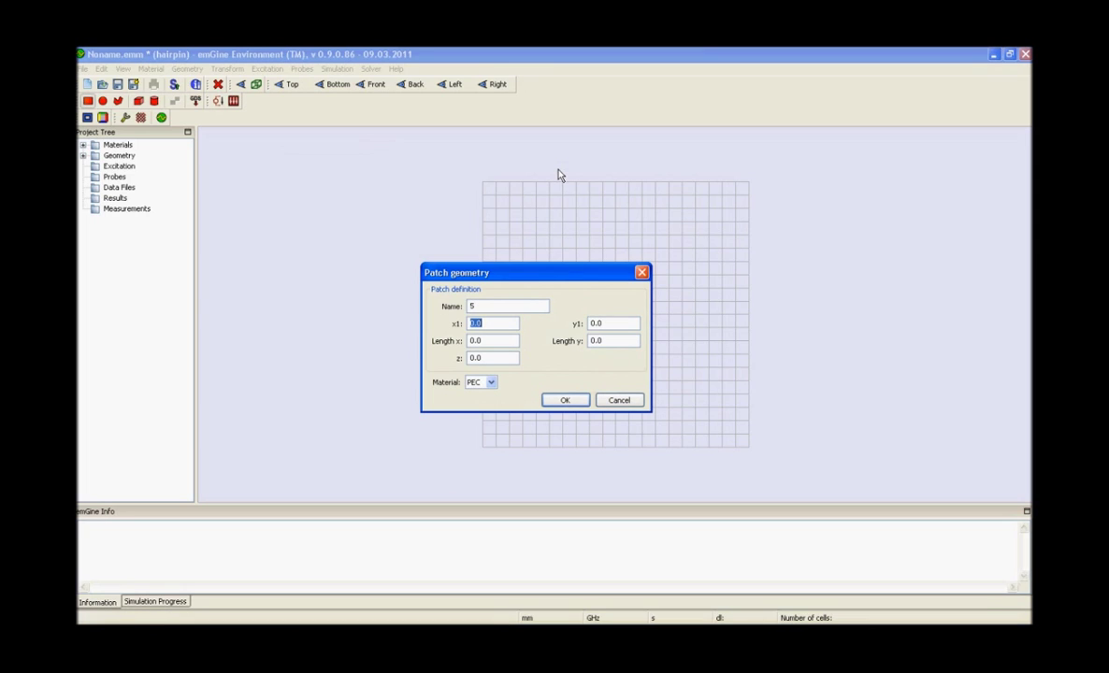
type("-6.6")
key("Tab")
type("8.2")
key("Tab")
type("4.0")
key("Tab")
type("1.0")
key("Tab")
type("0.635")
key("Return")
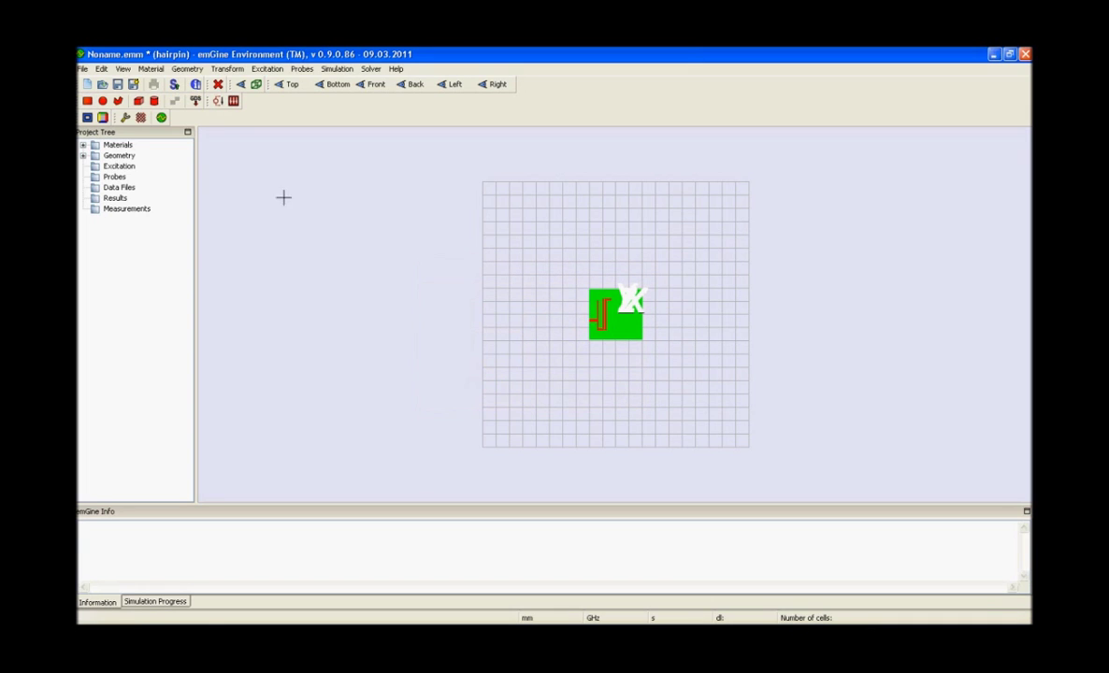
Create a patch named 6 at x1 -3.6, y1 -9.2, z 0.635, with x length 1.0 and y length 18.4
left_click(87, 100)
key("Tab")
type("-3.6")
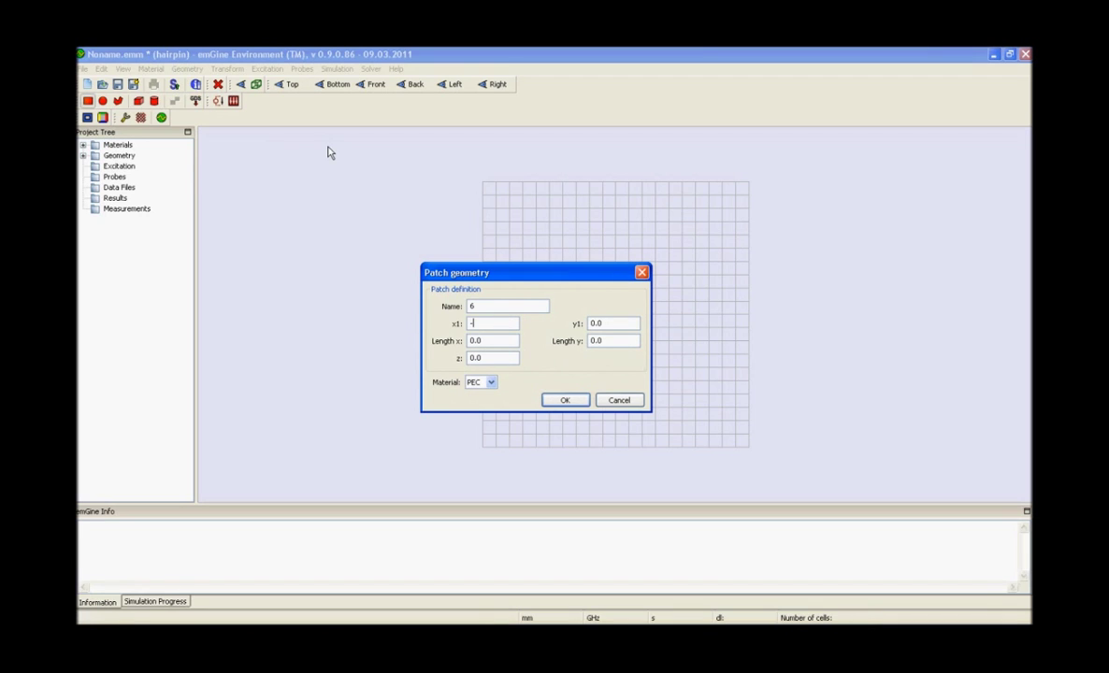
key("Tab")
type("-9.2")
key("Tab")
type("1.0")
key("Tab")
type("18.4")
key("Tab")
type("0.635")
key("Return")
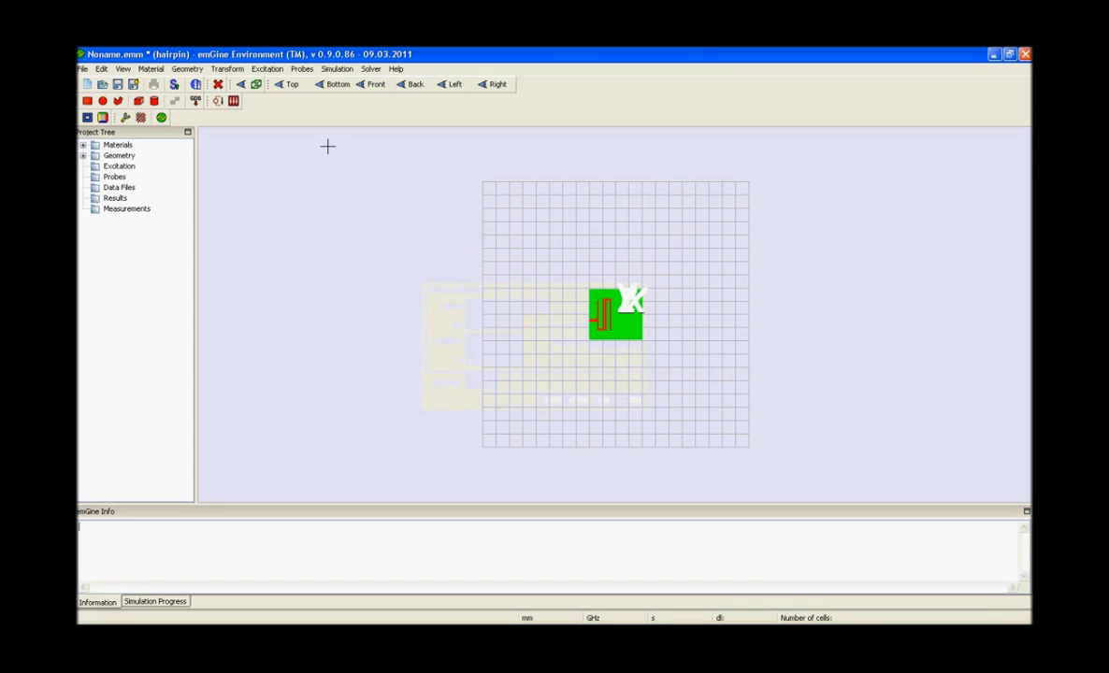
Create a patch named 7 at x1 -2.0, y1 -9.2, z 0.635, with x length 1.0 and y length 18.4
left_click(87, 100)
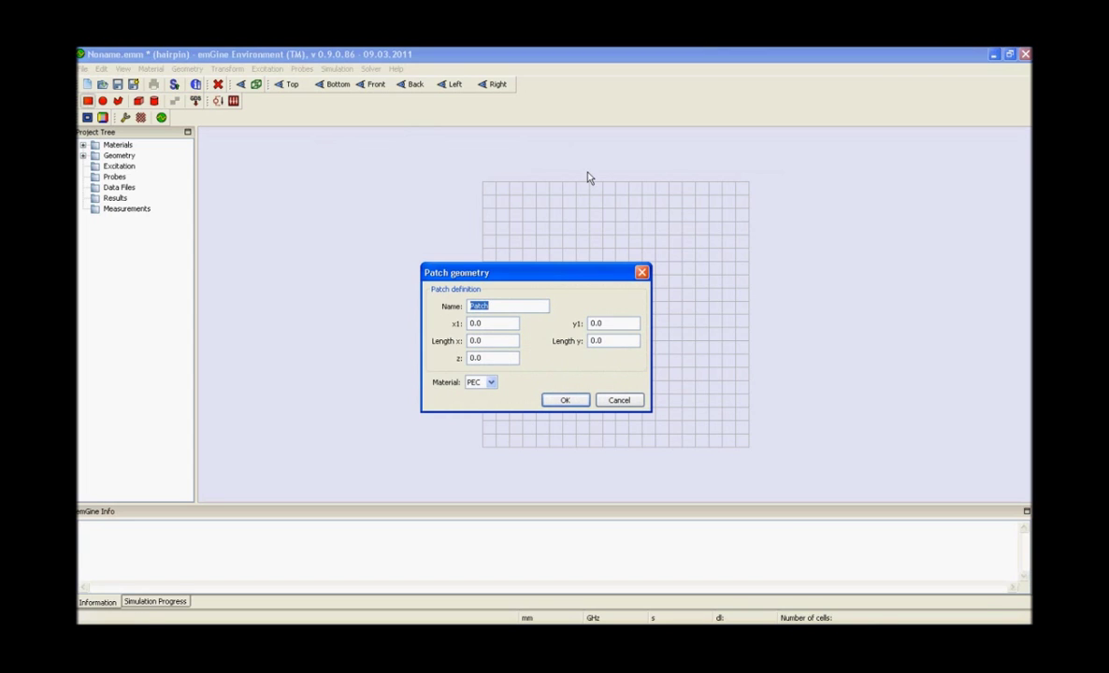
type("7")
key("Tab")
type("-2.0")
key("Tab")
type("-9.2")
key("Tab")
type("1.0")
key("Tab")
type("18.4")
key("Tab")
type("0.635")
key("Tab")
key("Tab")
key("Return")
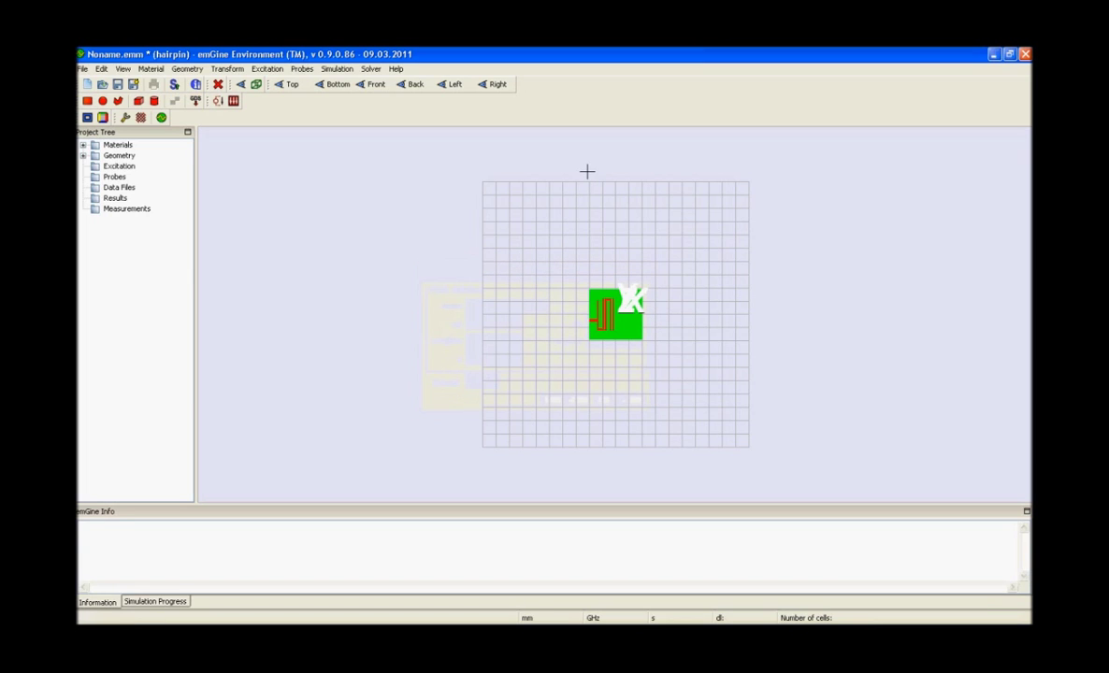
Create a patch named 8 at x1 -2.0, y1 -9.2, z 0.635, with x length 4.0 and y length 1.0
left_click(87, 100)
type("8")
key("Tab")
type("-2.0")
key("Tab")
type("-9.2")
key("Tab")
type("4.0")
key("Tab")
type("1.0")
key("Tab")
type("0.635")
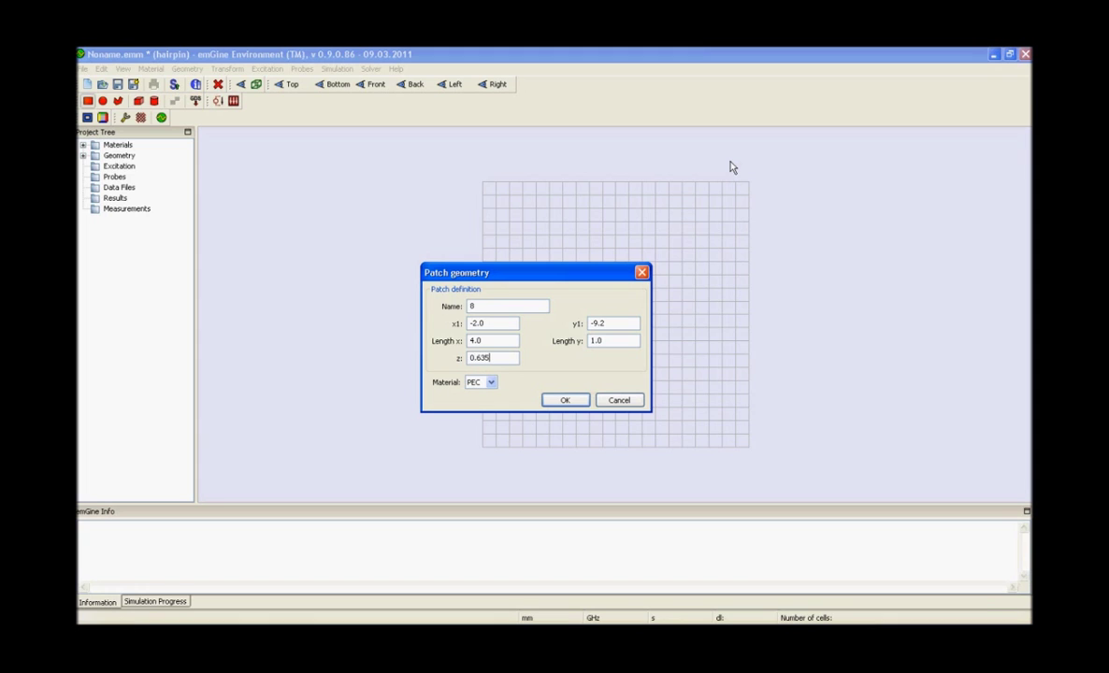
key("Tab")
key("Return")
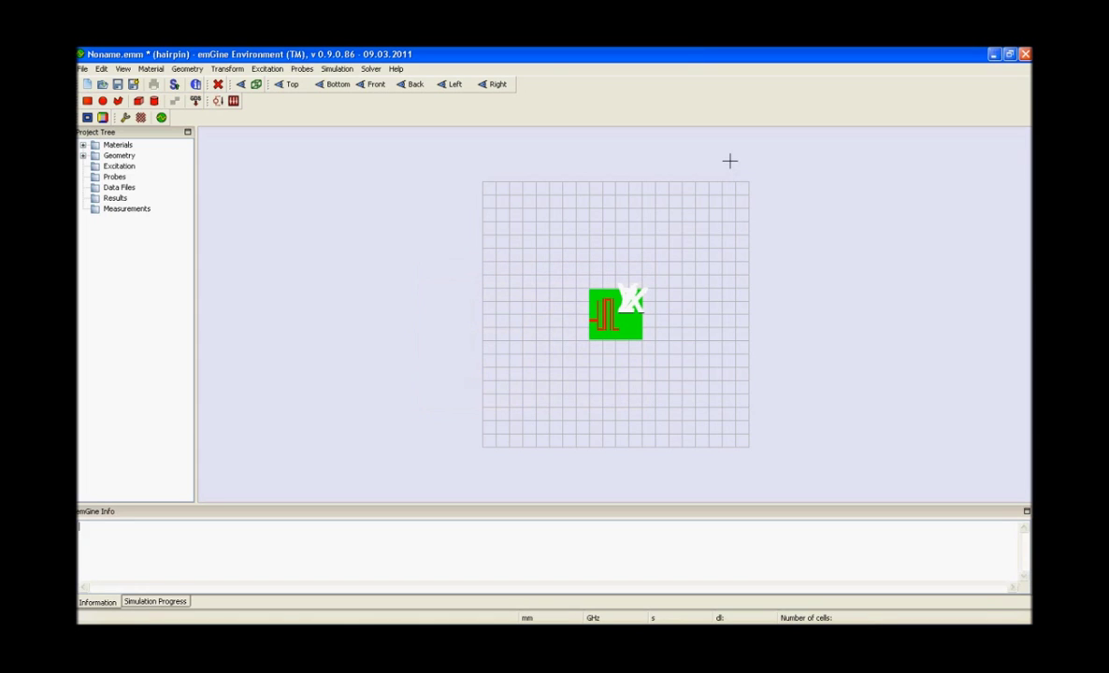
Create a patch at x1 1.0, y1 -9.2, z 0.635, with x length 1.0 and y length 18.4
left_click(88, 101)
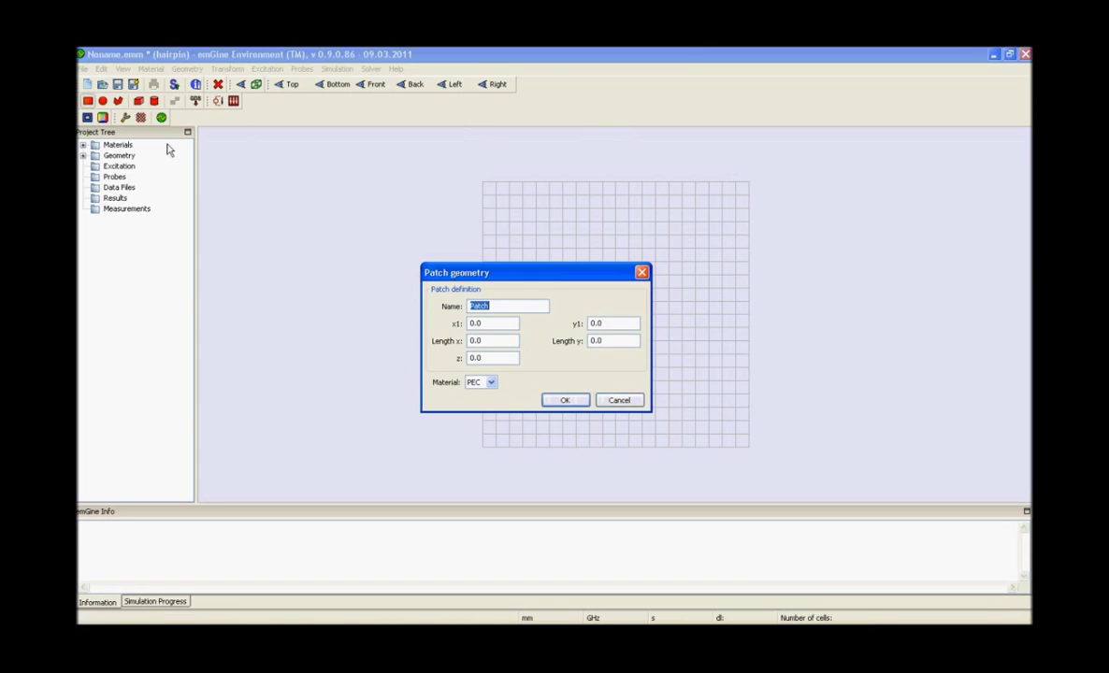
key("Tab")
type("1.0")
key("Tab")
type("-9.2")
key("Tab")
type("1.0")
key("Tab")
type("18.4")
key("Tab")
type("0.635")
key("Tab")
key("Return")
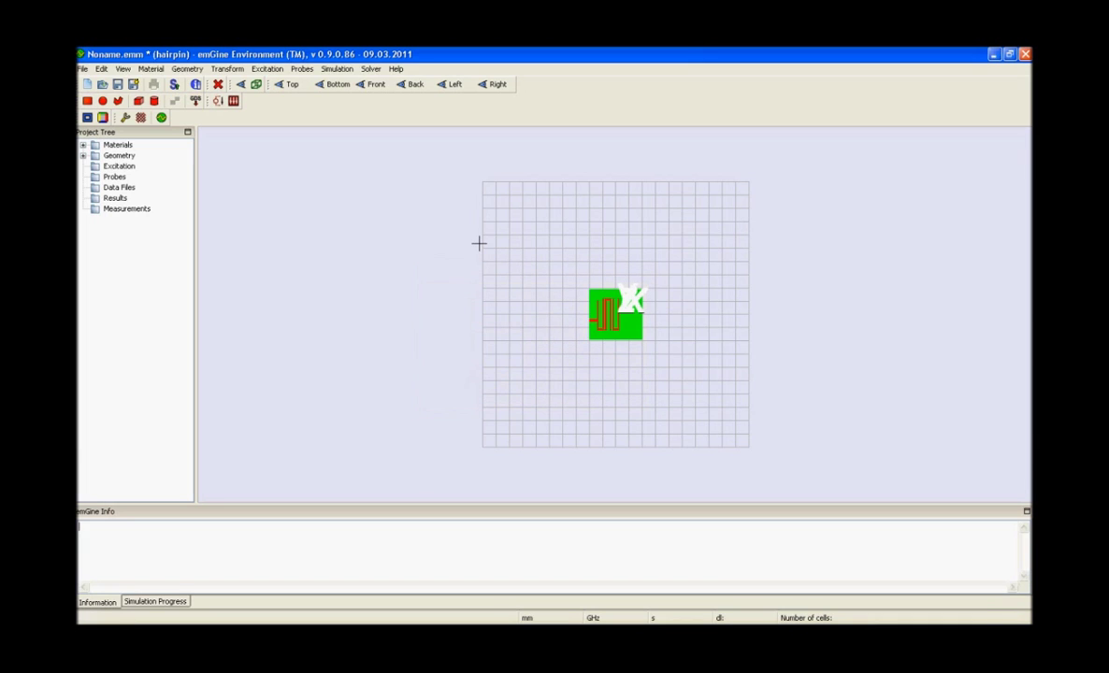
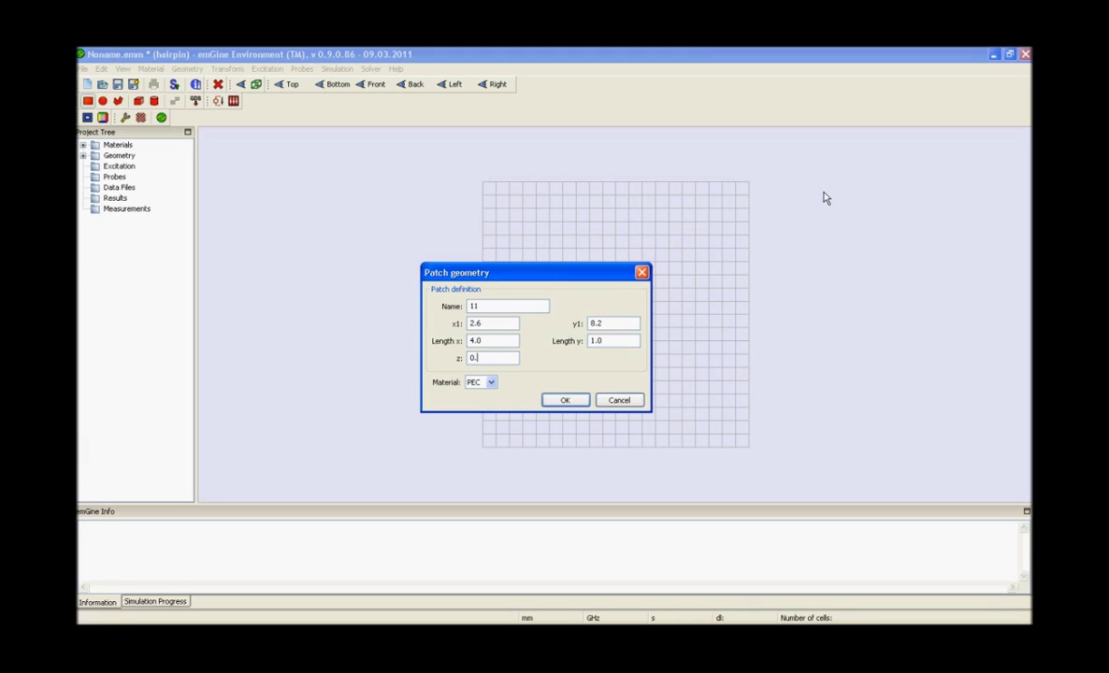
Create a patch named 11 on the substrate's upper surface at x1 2.6, y1 8.2, with x length 4.0 and y length 1.0
key("Return")
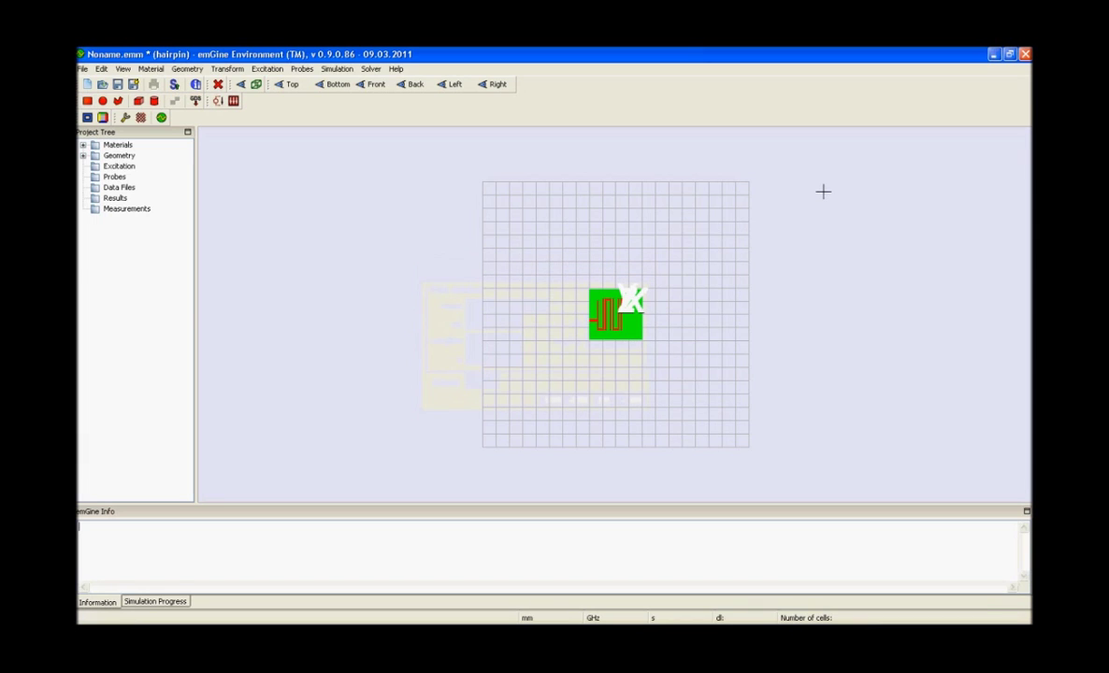
Create a patch named 12 at x1 5.6, y1 -9.2, z 0.635, with x length 1.0 and y length 18.4
left_click(86, 116)
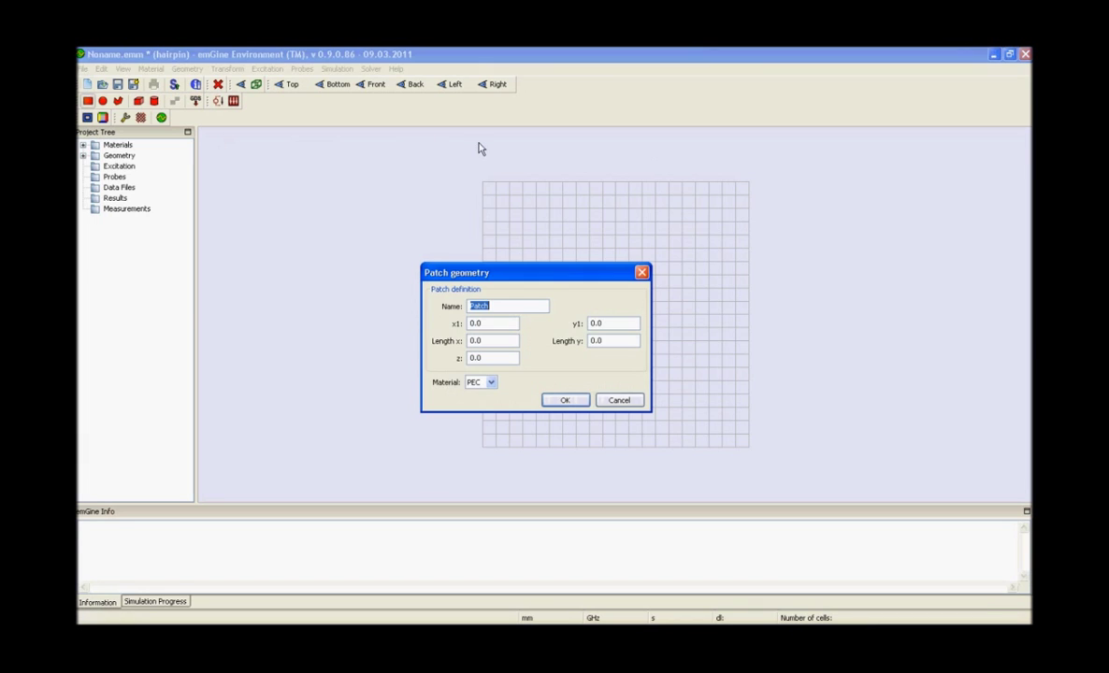
type("12")
key("Tab")
type("5.6")
key("Tab")
type("-9.2")
key("Tab")
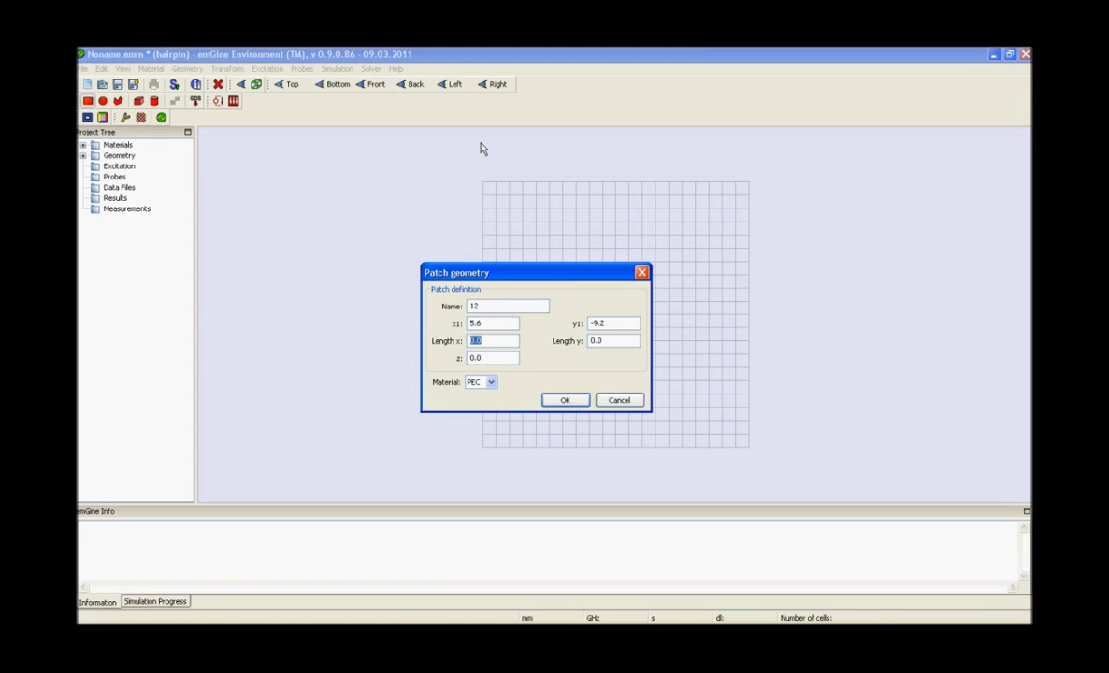
type("1.0")
key("Tab")
type("18.4")
key("Tab")
type("0.635")
key("Return")
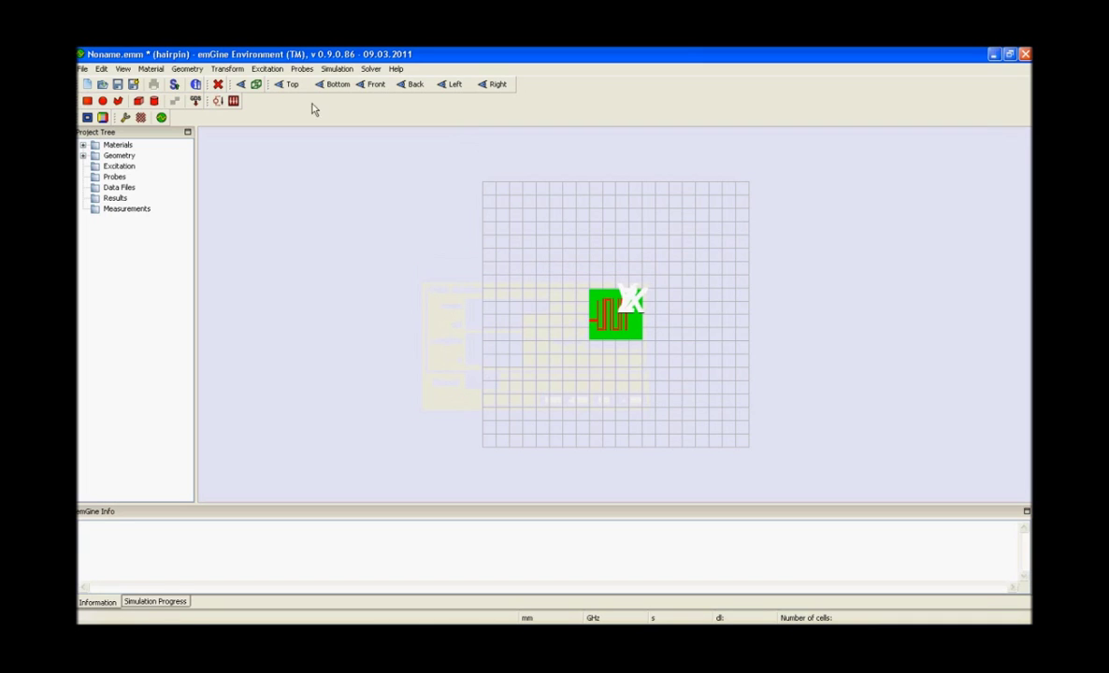
Create a patch named 13 at x1 7.0, y1 -9.2, z 0.635, with x length 1.0 and y length 18.4
left_click(87, 101)
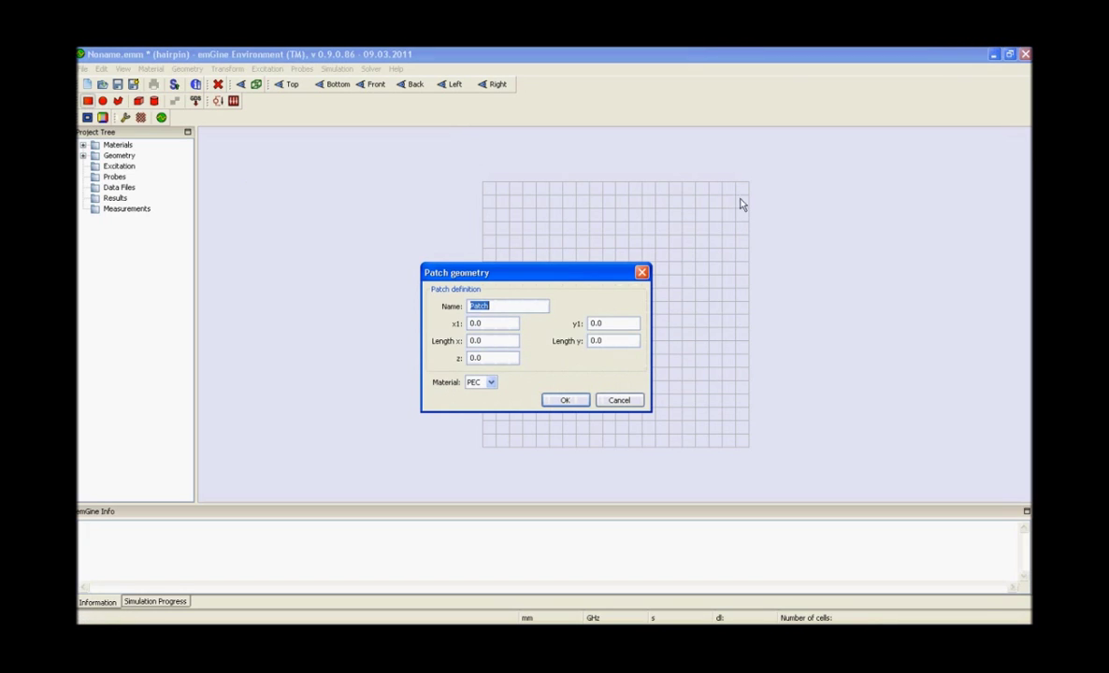
type("13")
key("Tab")
type("7.0")
key("Tab")
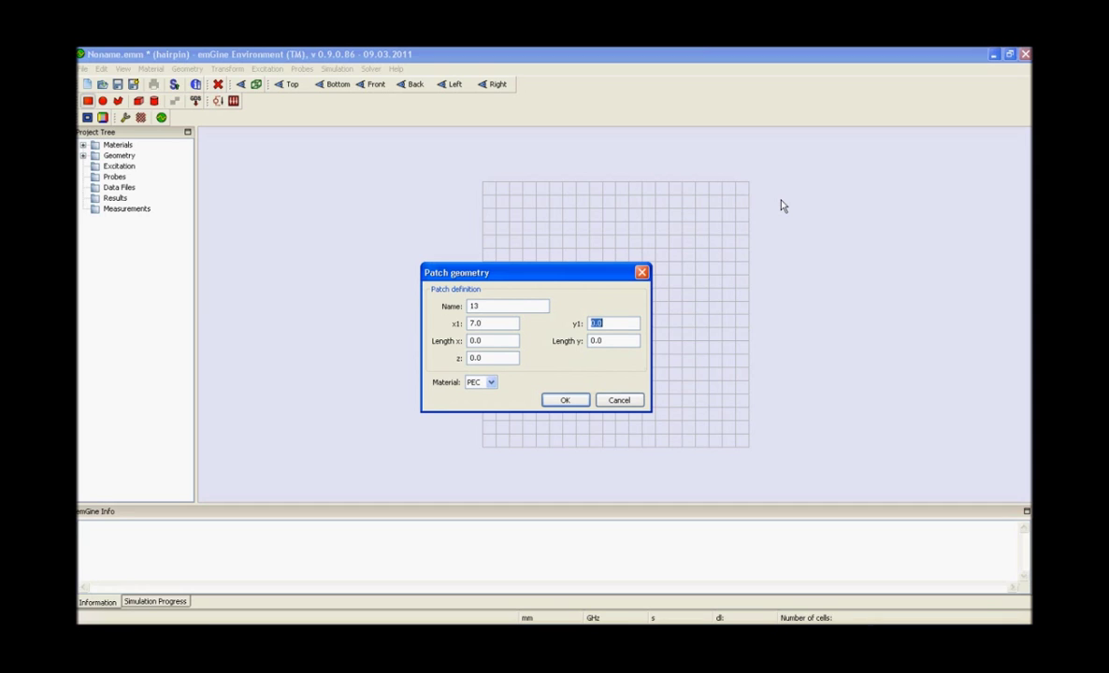
type("-9.2")
key("Tab")
type("1.0")
key("Tab")
type("18.4")
key("Tab")
type("0.635")
key("Tab")
key("Return")
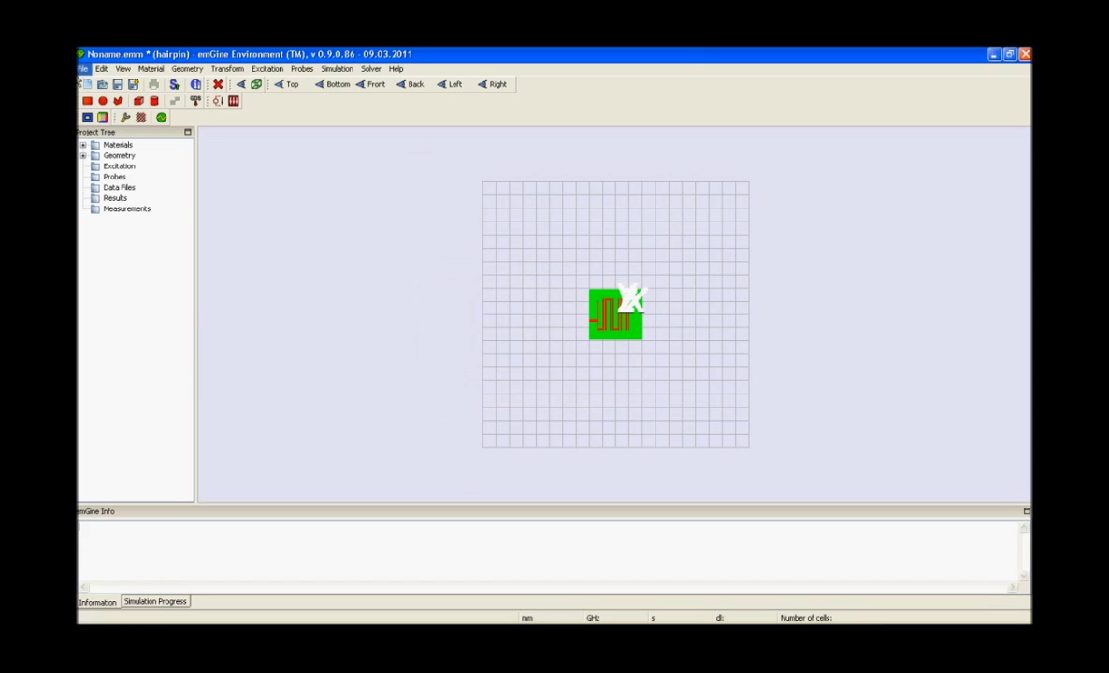
Create a patch named 14 at x1 7.0, y1 -9.2, z 0.635, with x length 4.0 and y length 1.0
left_click(757, 154)
type("14")
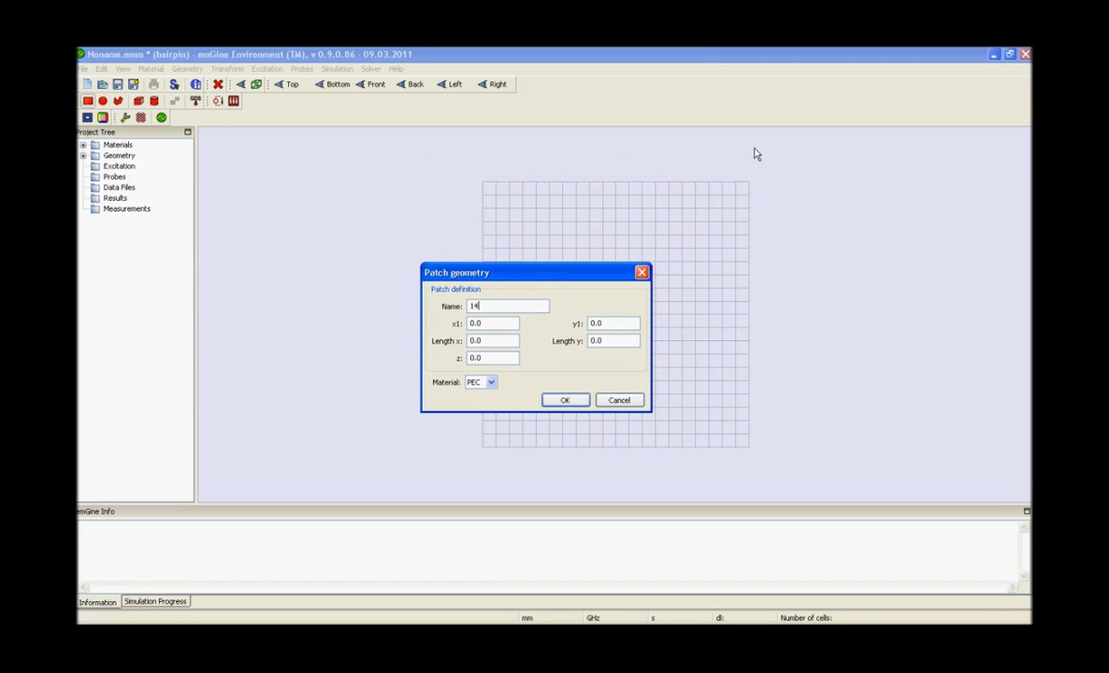
key("Tab")
type("7.0")
key("Tab")
type("-9.2")
key("Tab")
type("4.0")
key("Tab")
type("1.0")
key("Tab")
type("0.635")
key("Return")
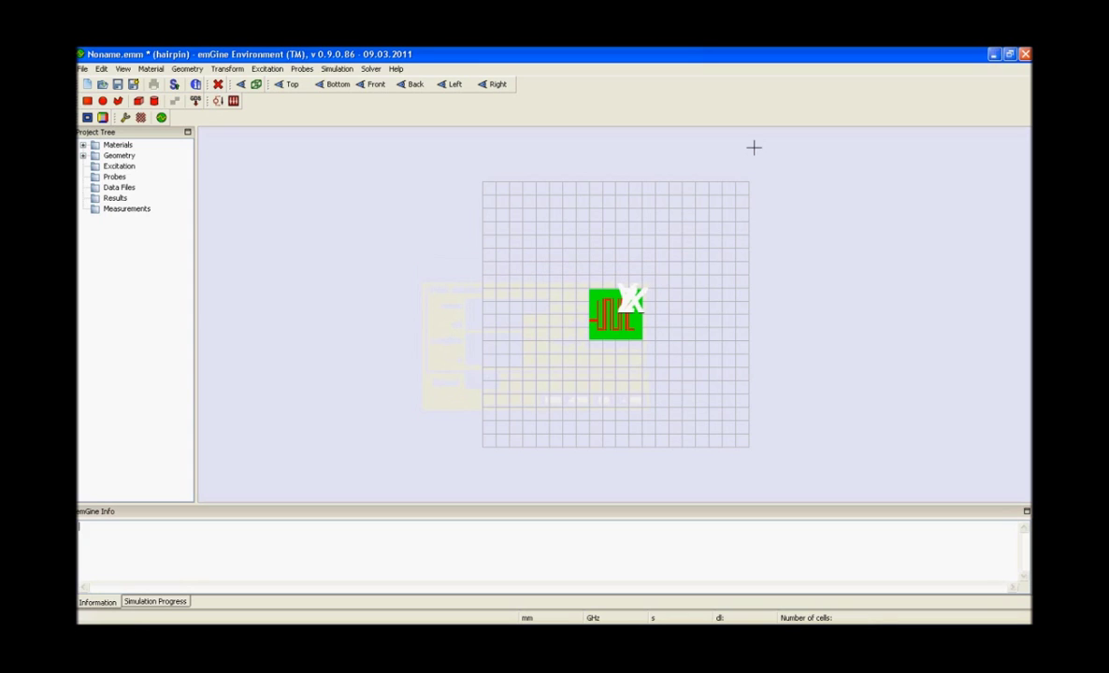
Create a patch named 15 at x1 10.0, y1 -9.2, z 0.635, with x length 1.0 and y length 17.4
left_click(87, 117)
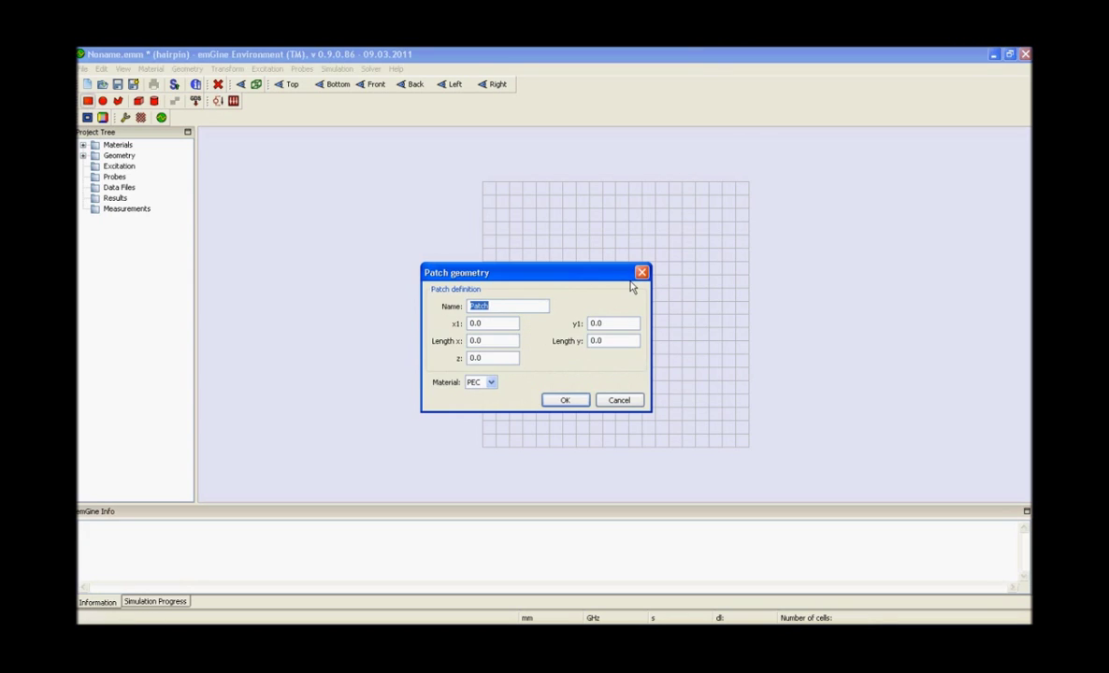
type("15")
key("Tab")
type("1.0")
key("Tab")
left_click(473, 324)
type("0")
key("Tab")
type("-9.2")
key("Tab")
type("1.0")
key("Tab")
type("17.4")
key("Tab")
type("0.635")
key("Return")
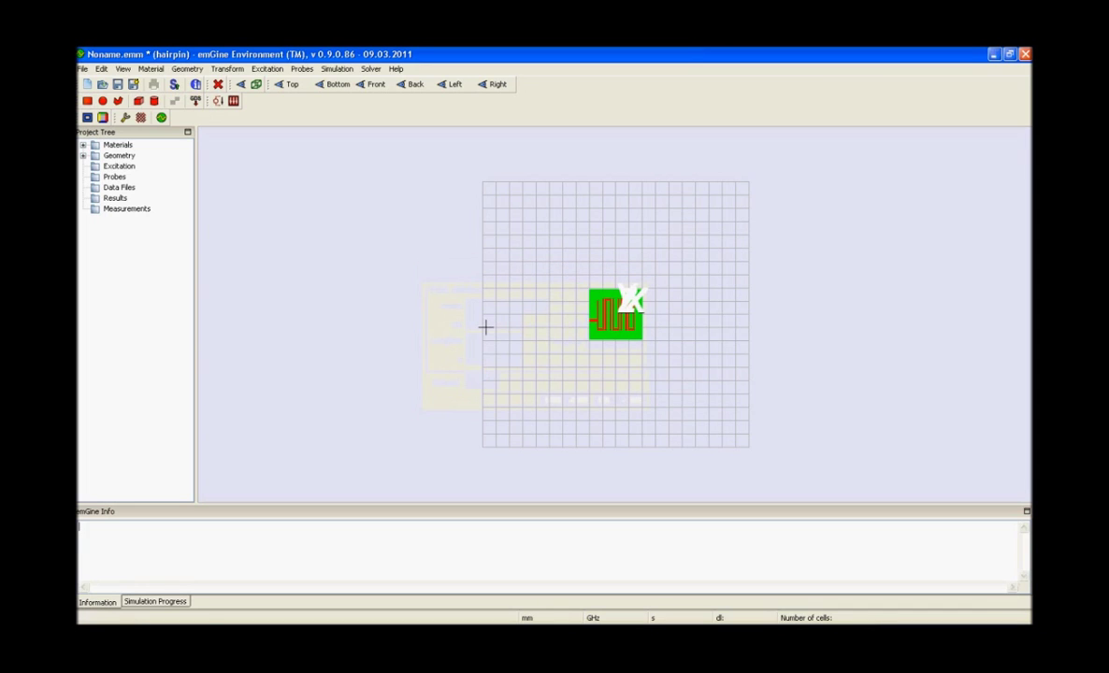
Create a patch named feedline 2 at x1 11.0, y1 -4.5, z 0.635, with x length 4.6 and y length 1.85
left_click(88, 101)
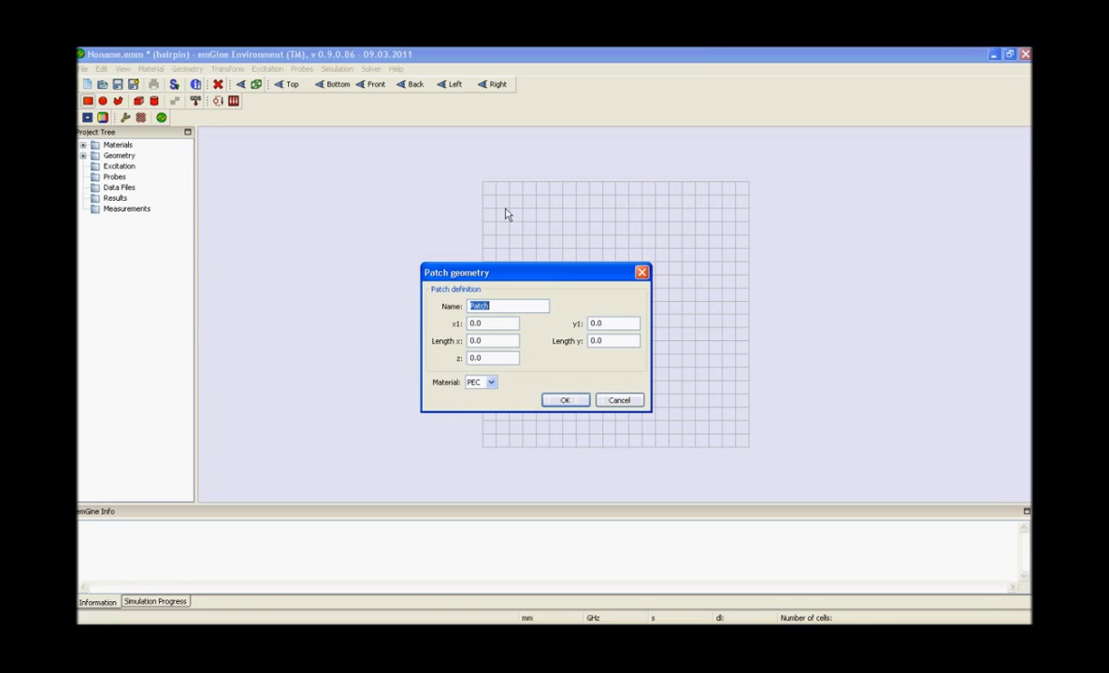
type("fed")
key("BackSpace")
type("edline 2")
key("Tab")
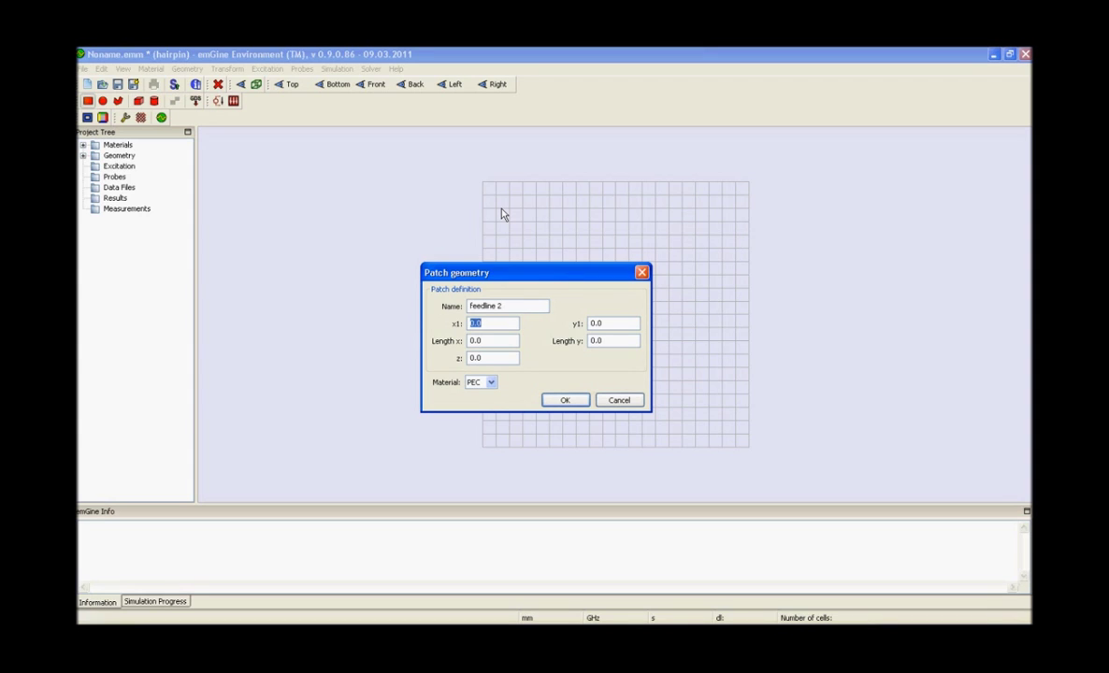
type("1.0")
key("Tab")
type("-4.5")
key("Tab")
type("4.6")
key("Tab")
type("1.0")
key("BackSpace")
key("BackSpace")
left_click(506, 323)
type("1")
key("Tab")
key("Tab")
key("Tab")
type("1.85")
key("Tab")
type("0.635")
key("Tab")
key("Return")
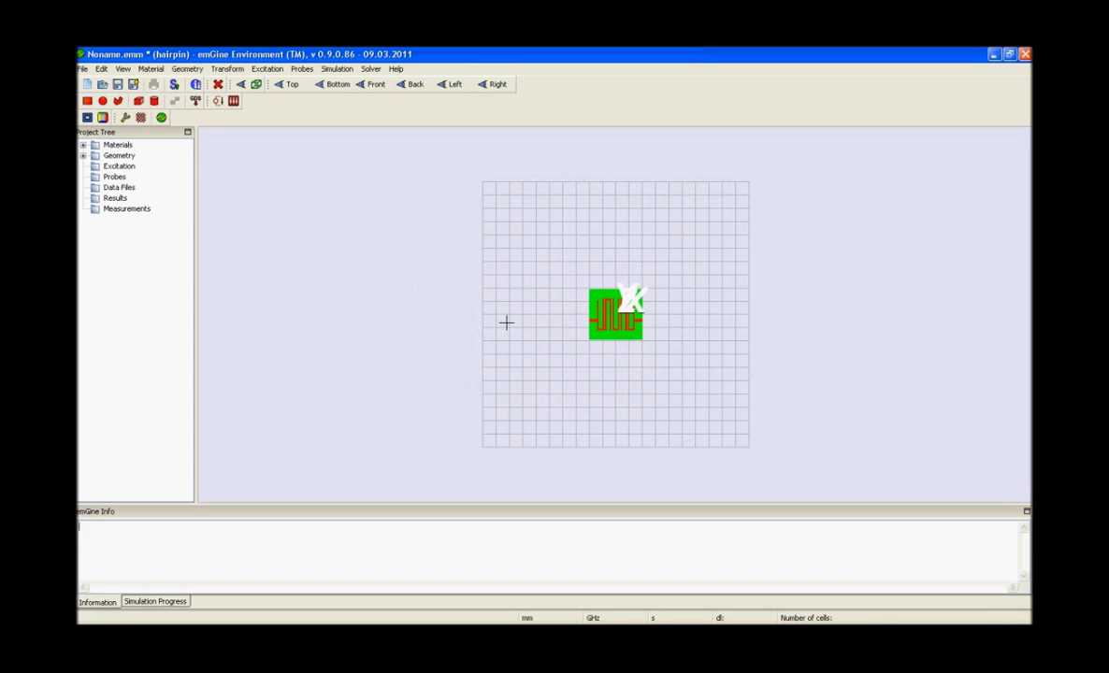
Create a discrete voltage port named port 1 at x -15.6, y -3.575, running from z1 -0.635 to z2 0.635
left_click(219, 102)
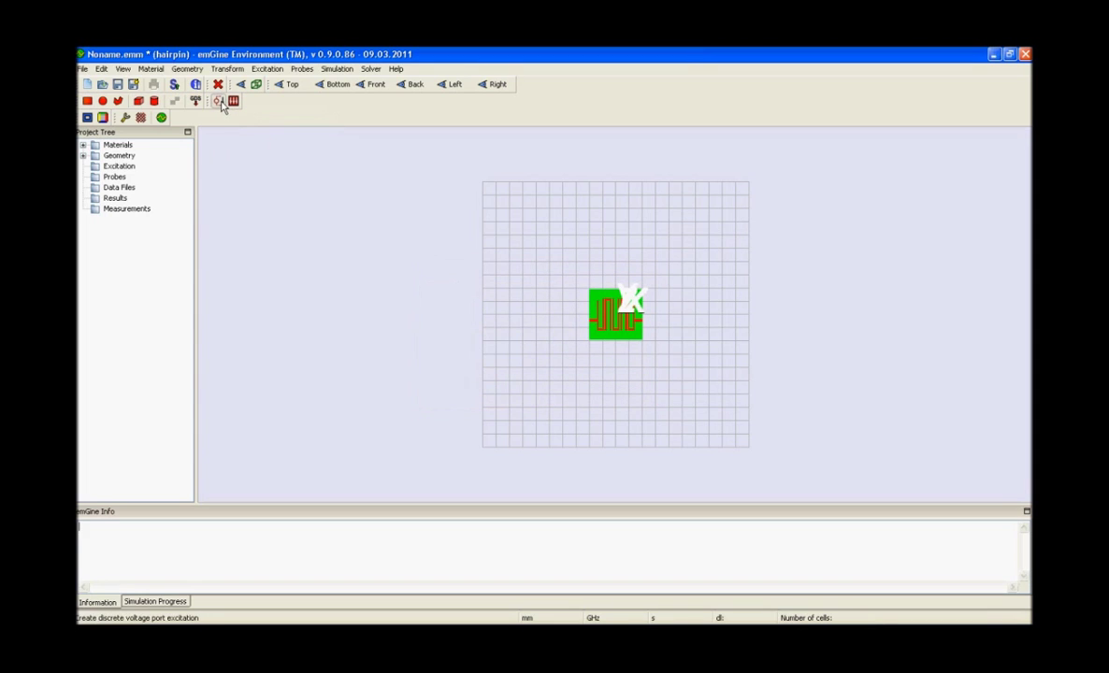
type("p")
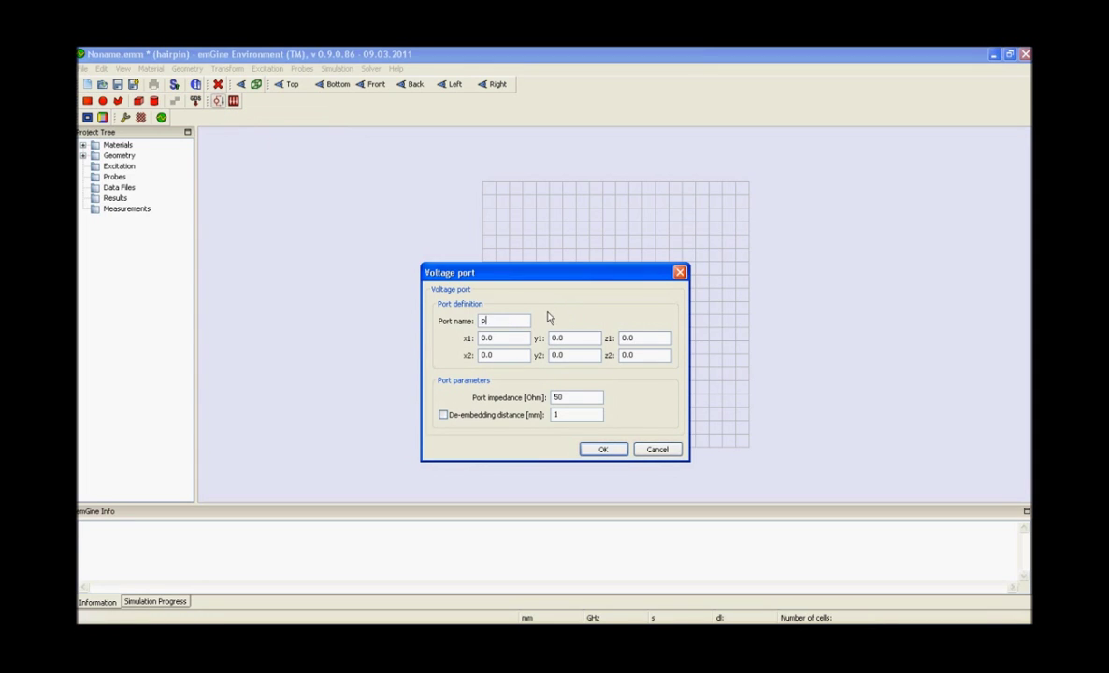
type("ort 1")
key("Tab")
type("-15.6")
key("Tab")
type("-3.575")
key("Tab")
type("-0.635")
key("Tab")
type("-15.6")
key("Tab")
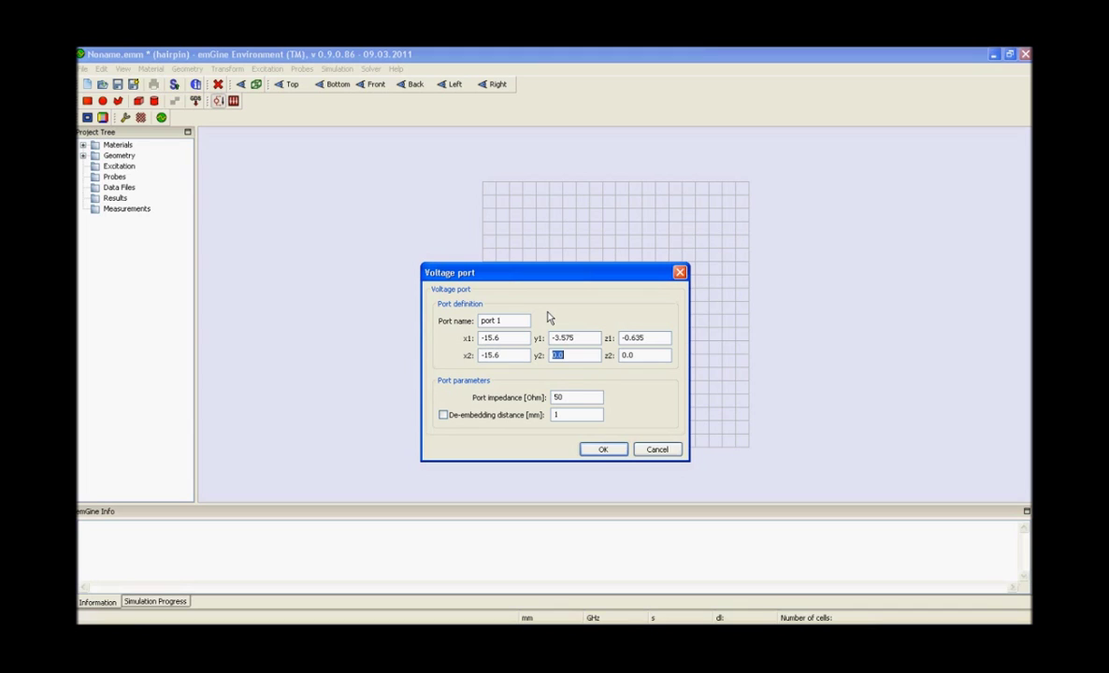
type("-3.575")
key("Tab")
type("0.635")
key("Tab")
key("Tab")
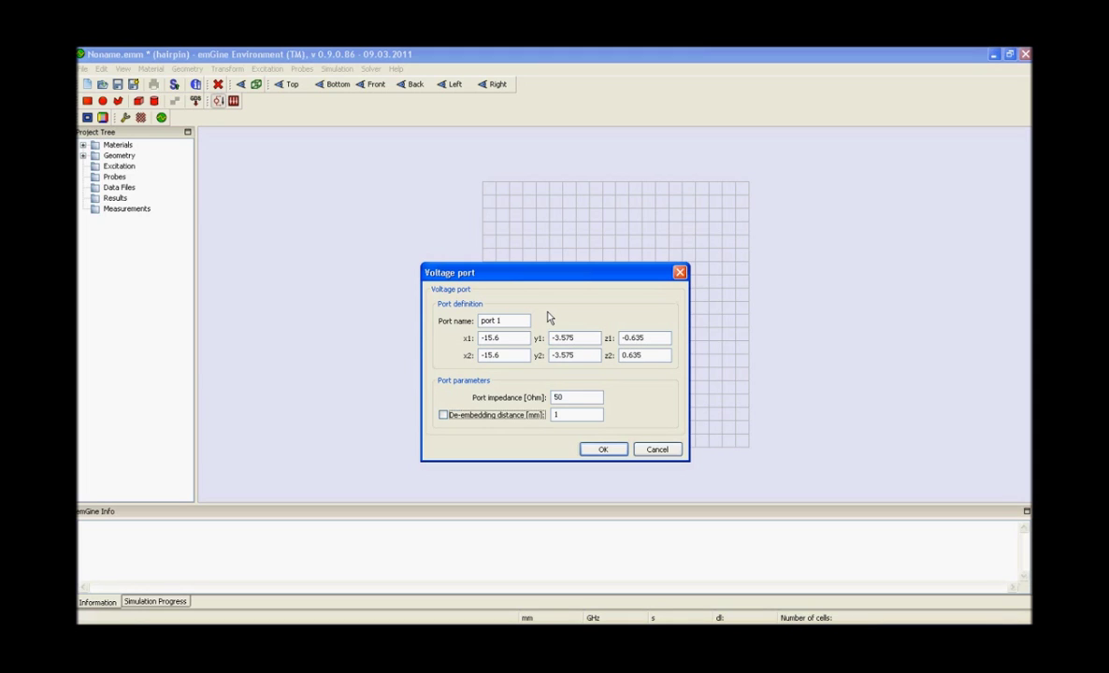
key("Tab")
key("Return")
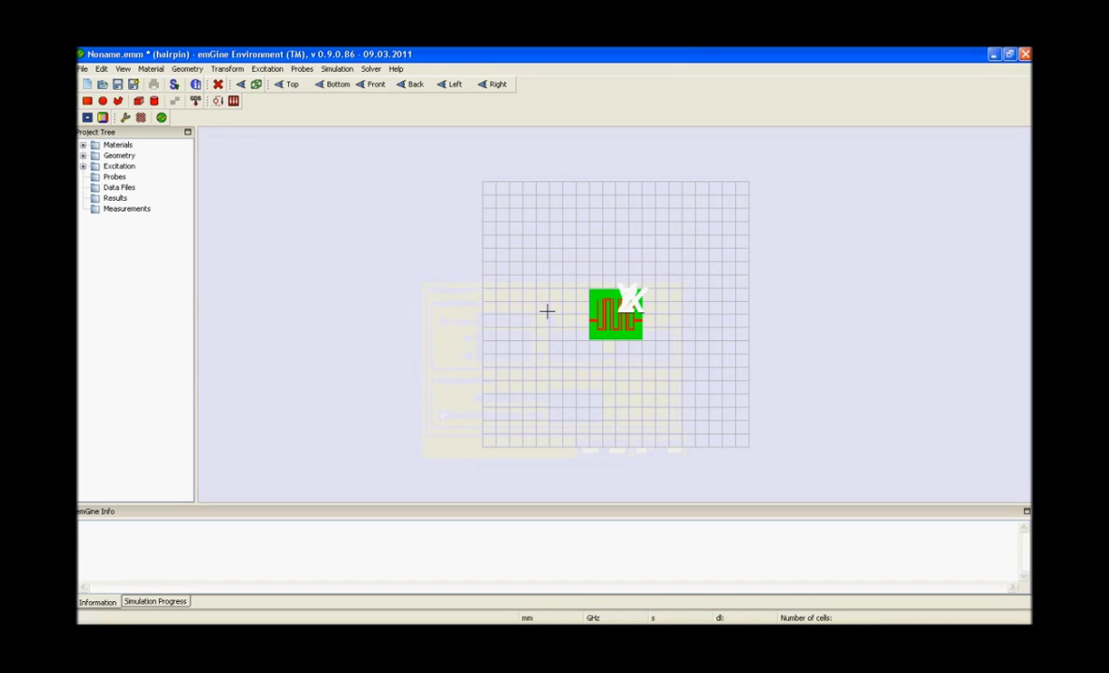
Create a discrete voltage port named port 2 at x 15.6, y -3.575, running from z1 -0.635 to z2 0.635
left_click(217, 100)
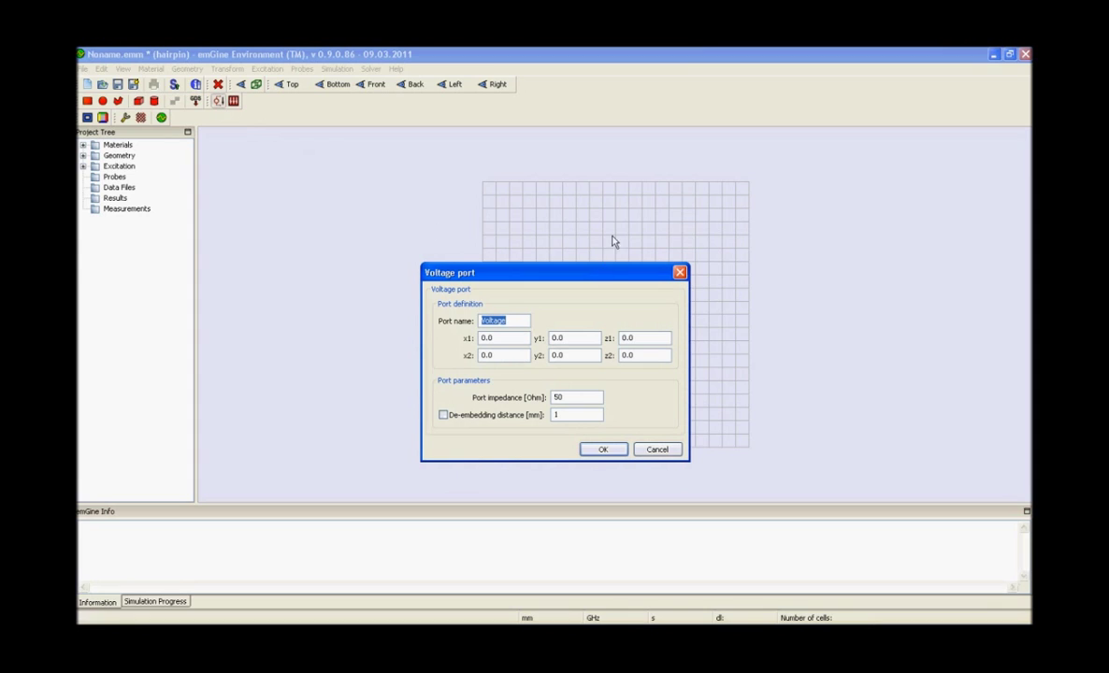
type("port 2")
key("Tab")
type("15")
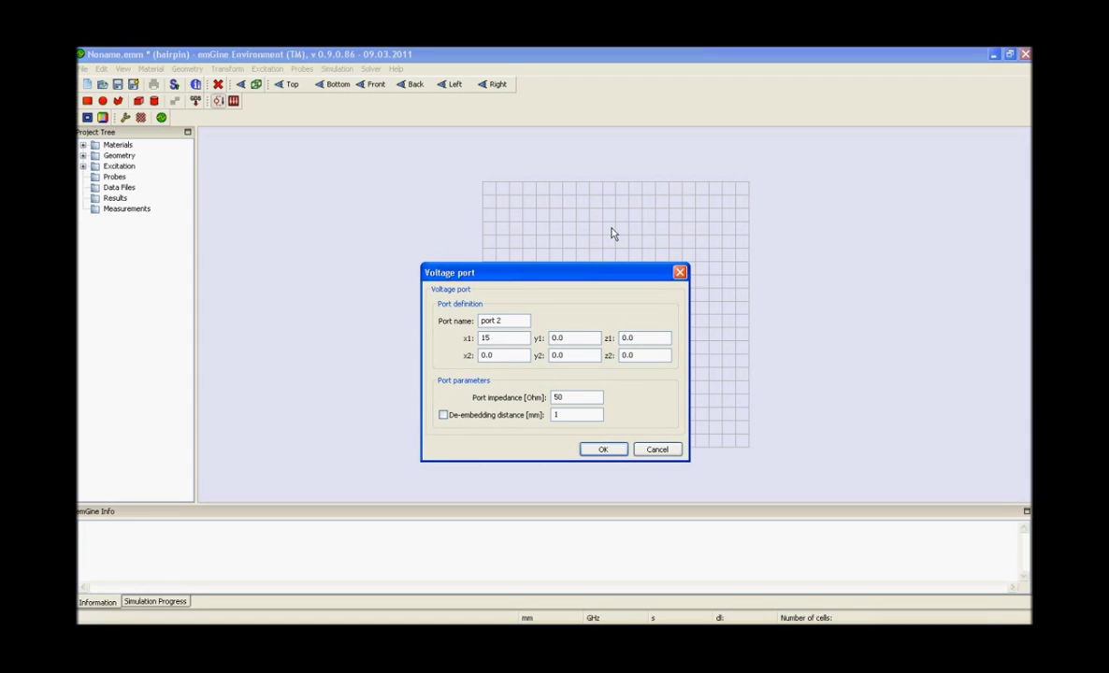
type(".6")
key("Tab")
type("-3.575")
key("Tab")
type("-0.635")
key("Tab")
type("15.6")
key("Tab")
type("-3.575")
key("Tab")
type("0.635")
key("Tab")
key("Tab")
key("Tab")
key("Return")
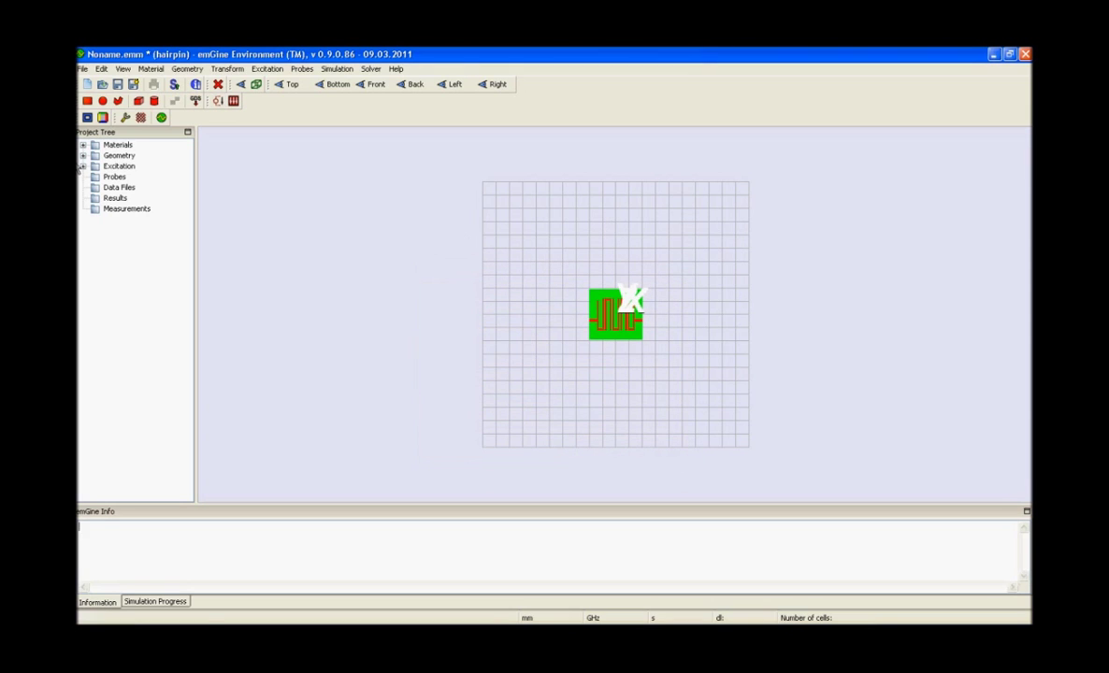
Set the surrounding space's zmax to 1000.0
left_click(87, 117)
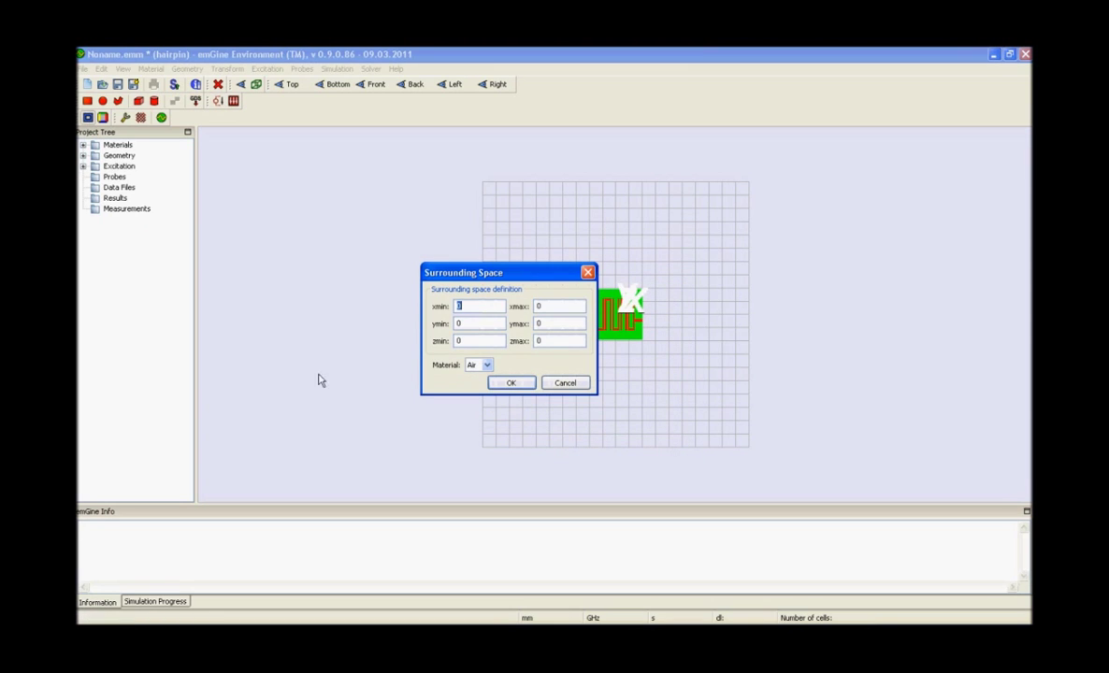
double_click(539, 340)
type("1000.0")
key("Tab")
key("Return")
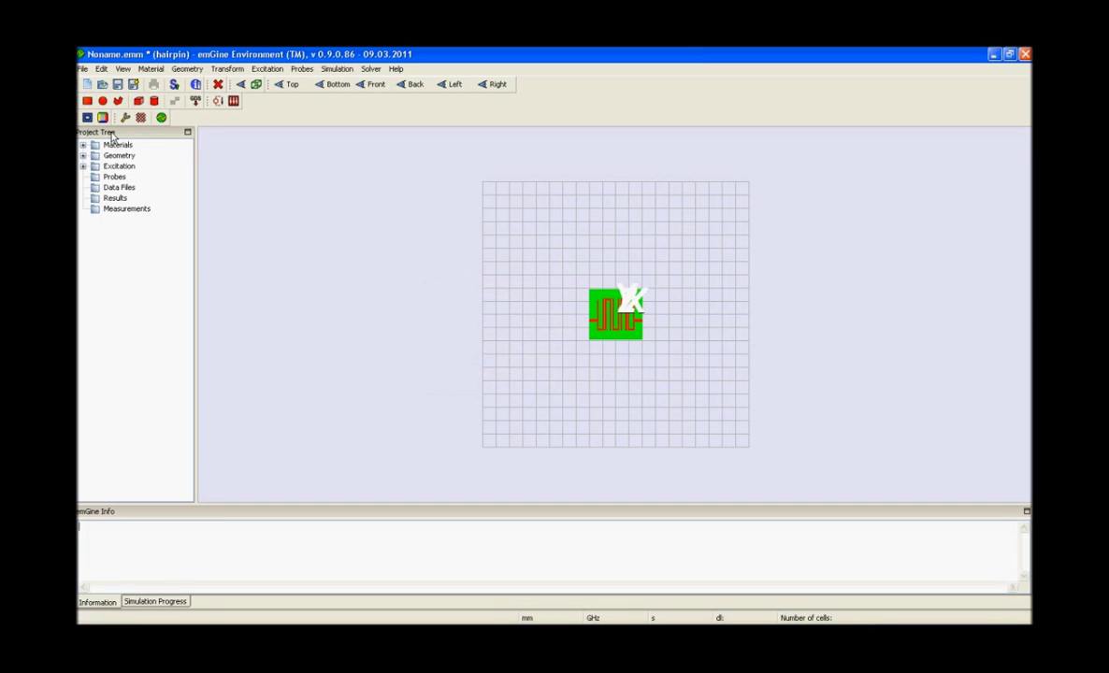
Set the zmin boundary condition to Electric: PEC (E_t = 0)
left_click(103, 118)
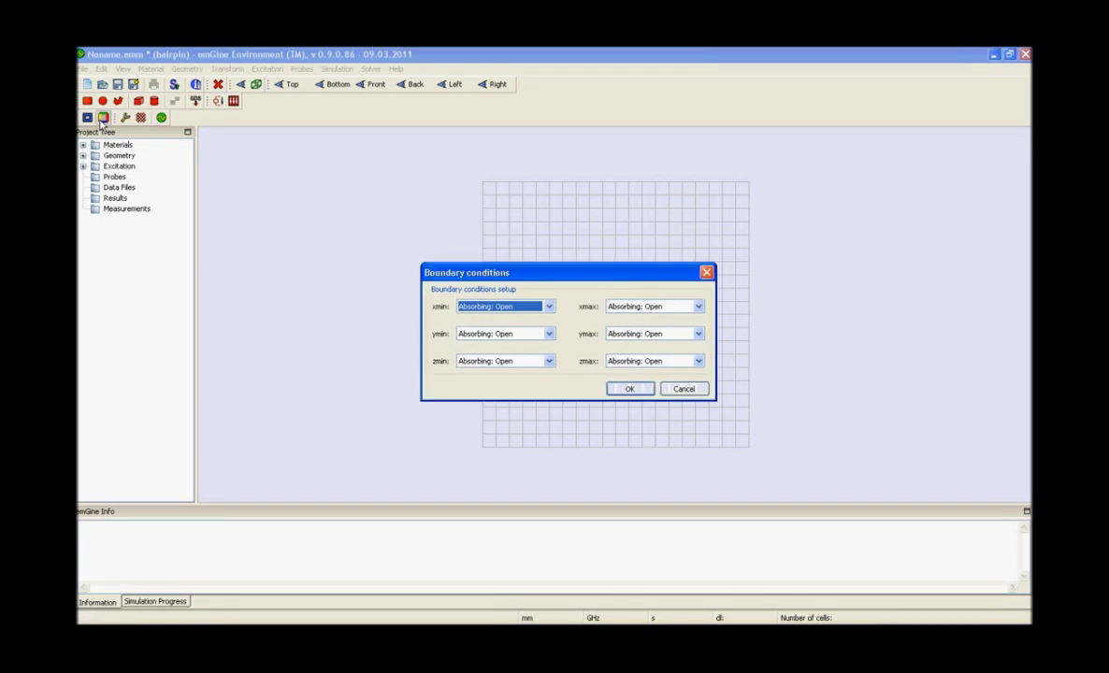
left_click(549, 361)
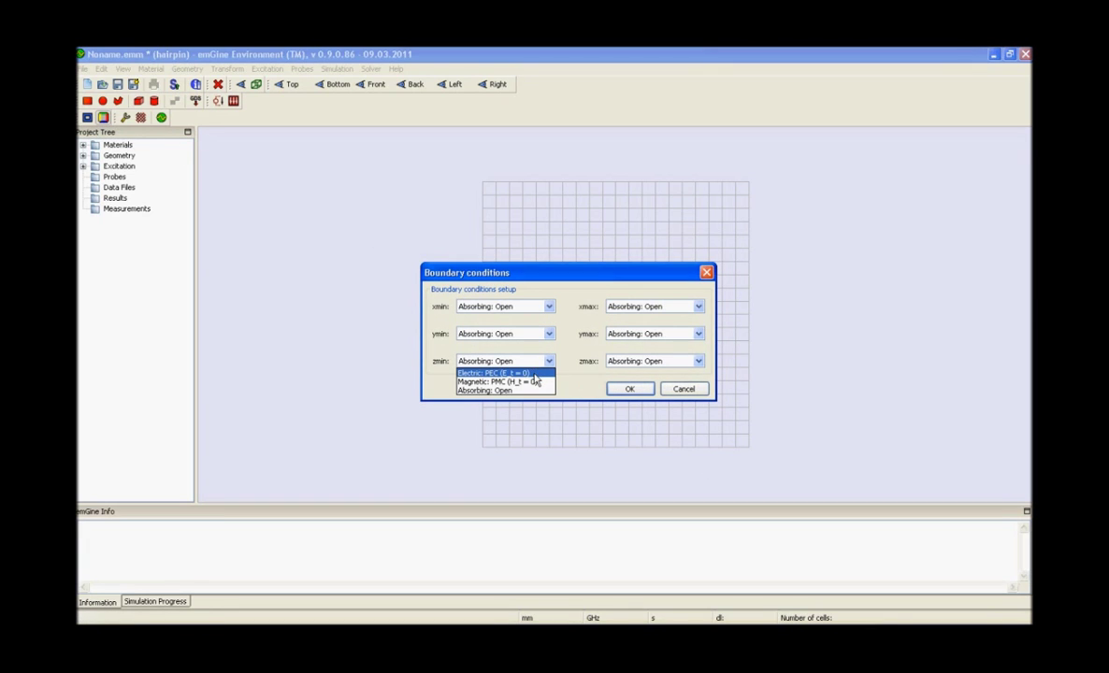
left_click(535, 374)
left_click(629, 390)
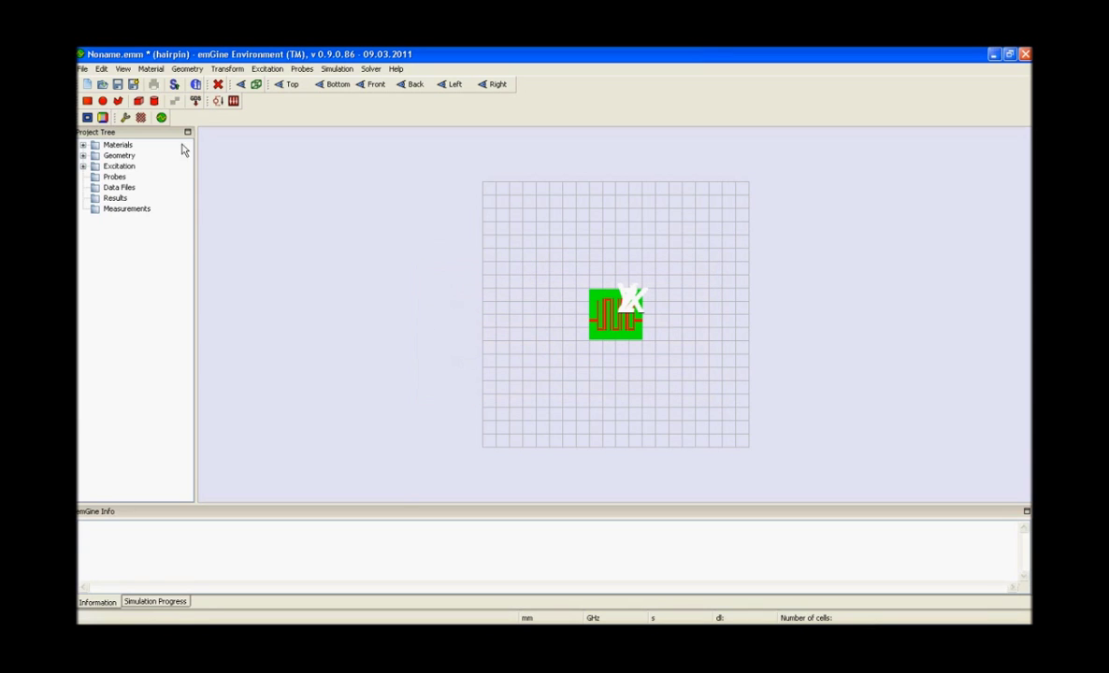
Set the solver to a maximum of 10000 time steps, maximum frequency 6 GHz and minimum spatial resolution 0.5 mm
left_click(125, 117)
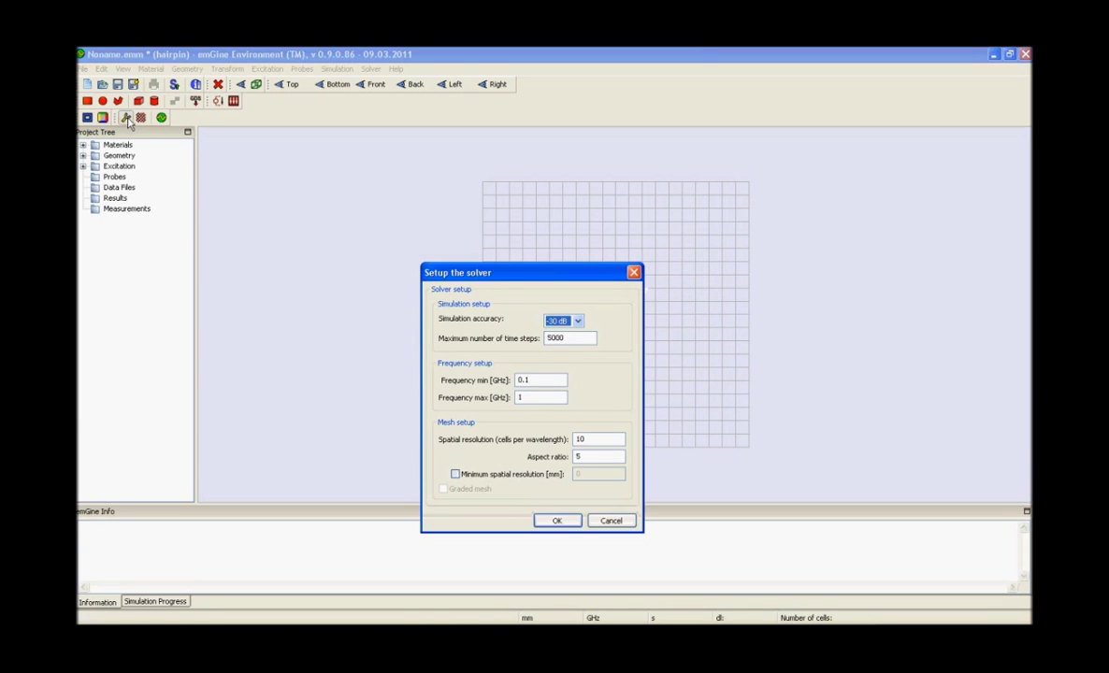
left_click(545, 338)
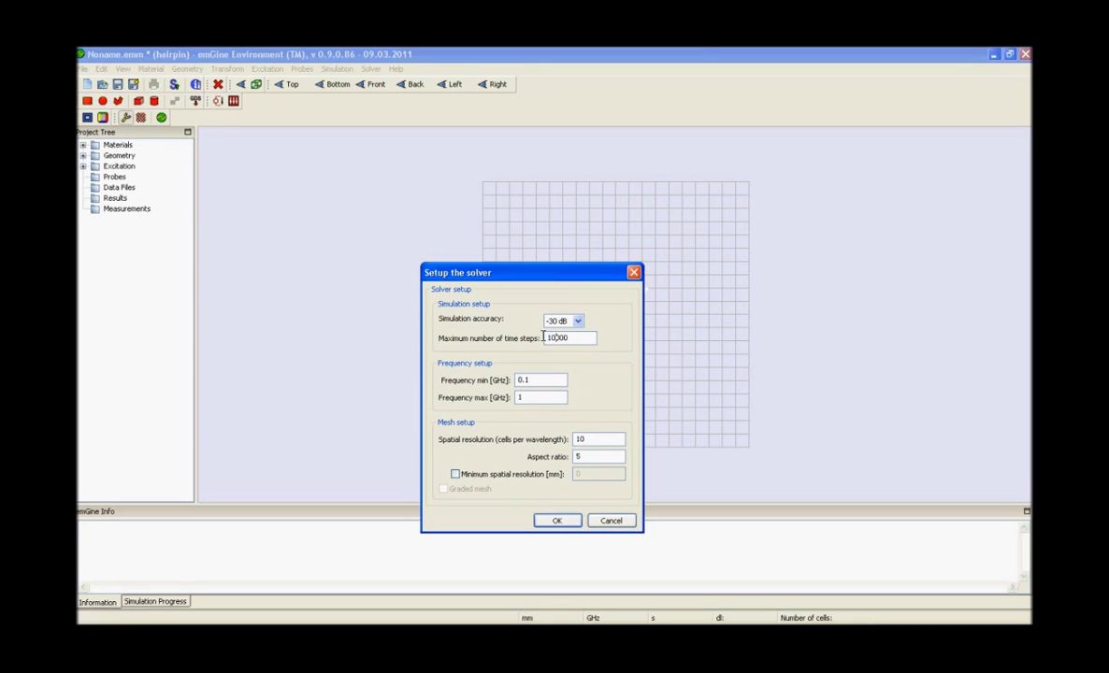
key("Tab")
key("Tab")
key("Tab")
key("Tab")
left_click(456, 474)
left_click(612, 470)
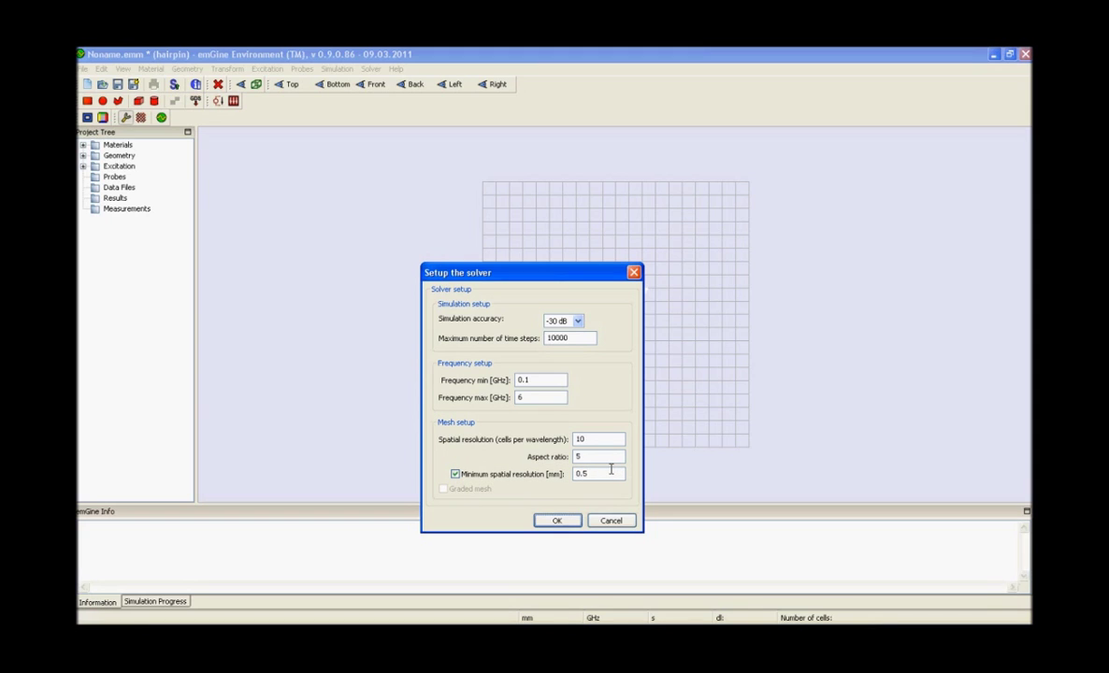
key("Return")
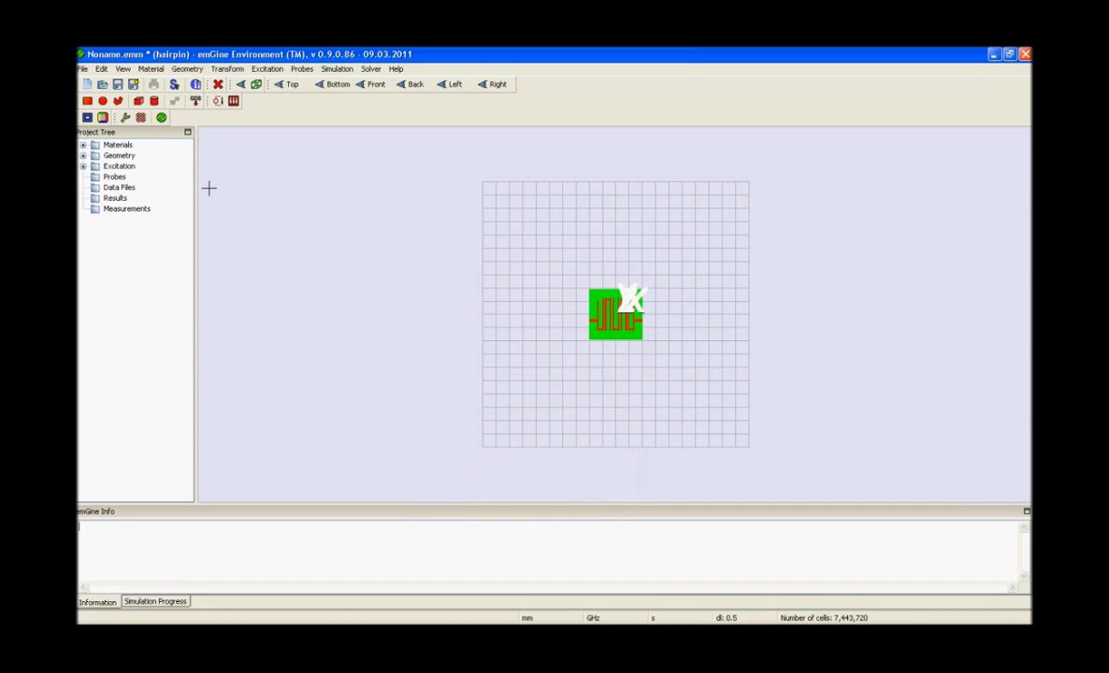
Save the project as hairpin in the experiment folder, replacing the existing file
left_click(82, 70)
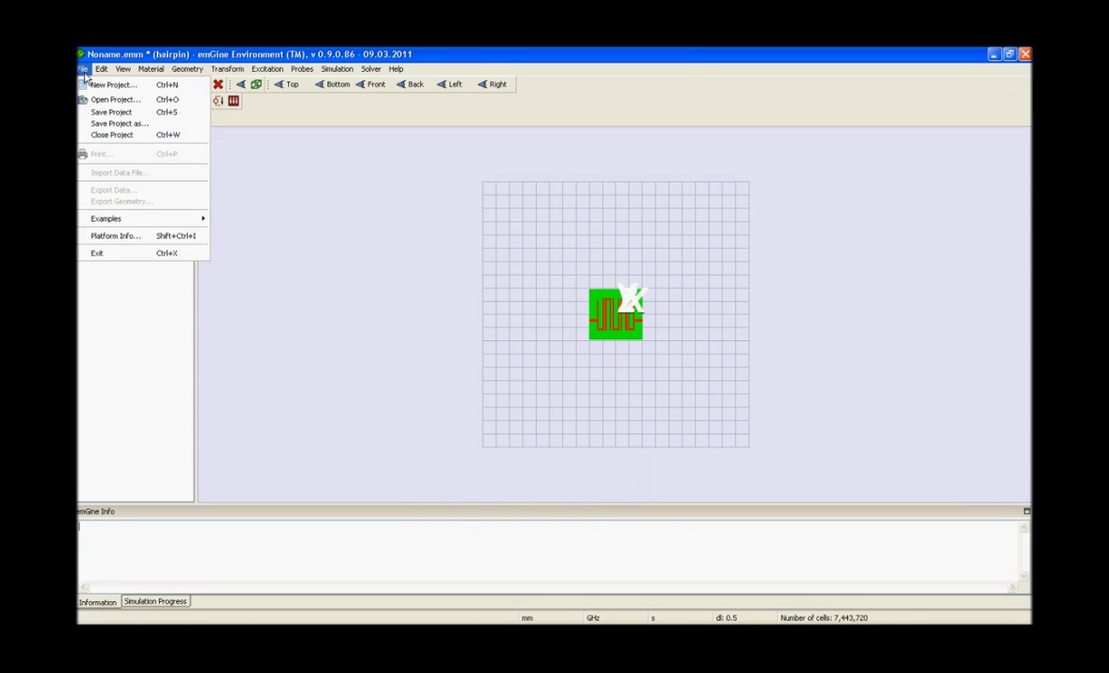
left_click(106, 113)
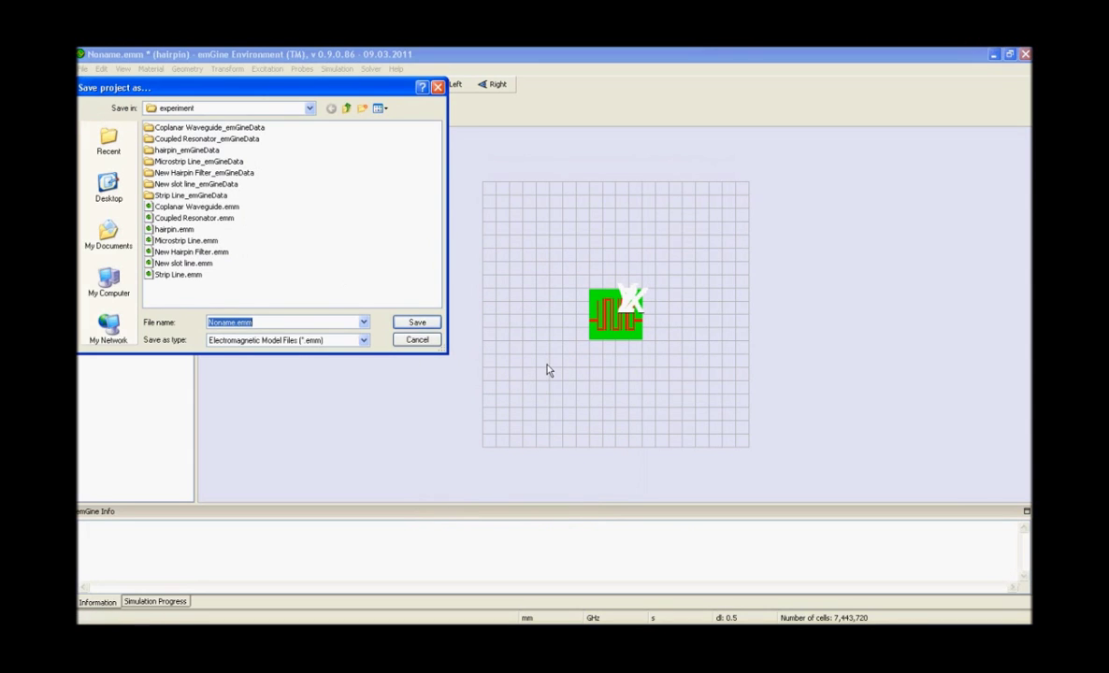
type("hairpin")
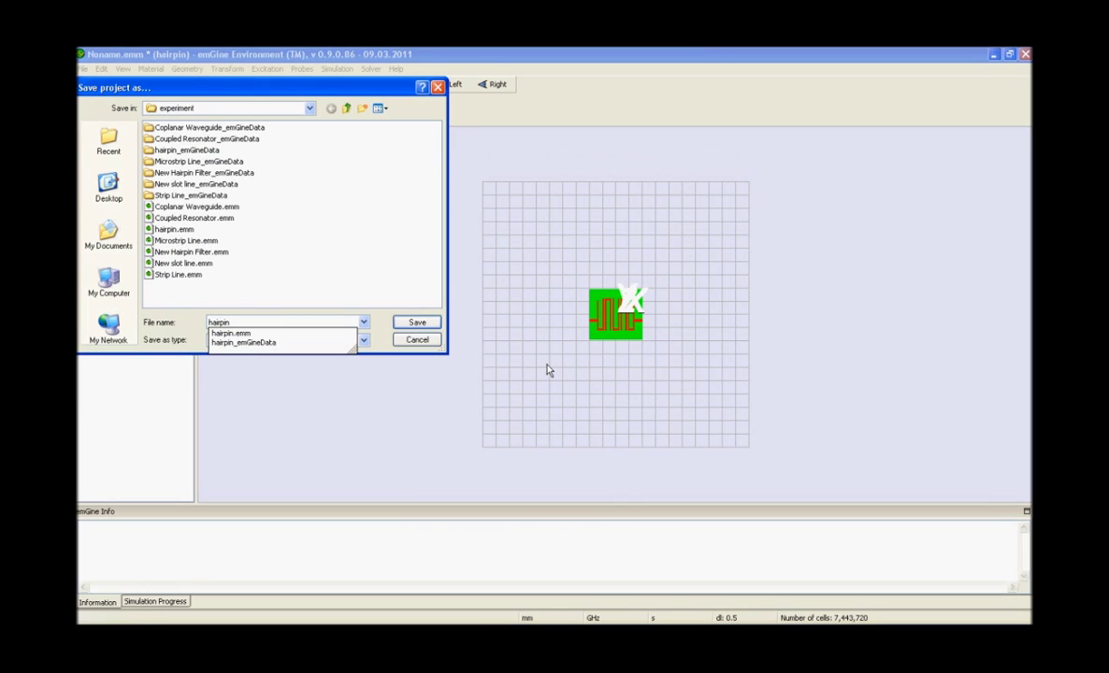
key("Return")
left_click(527, 379)
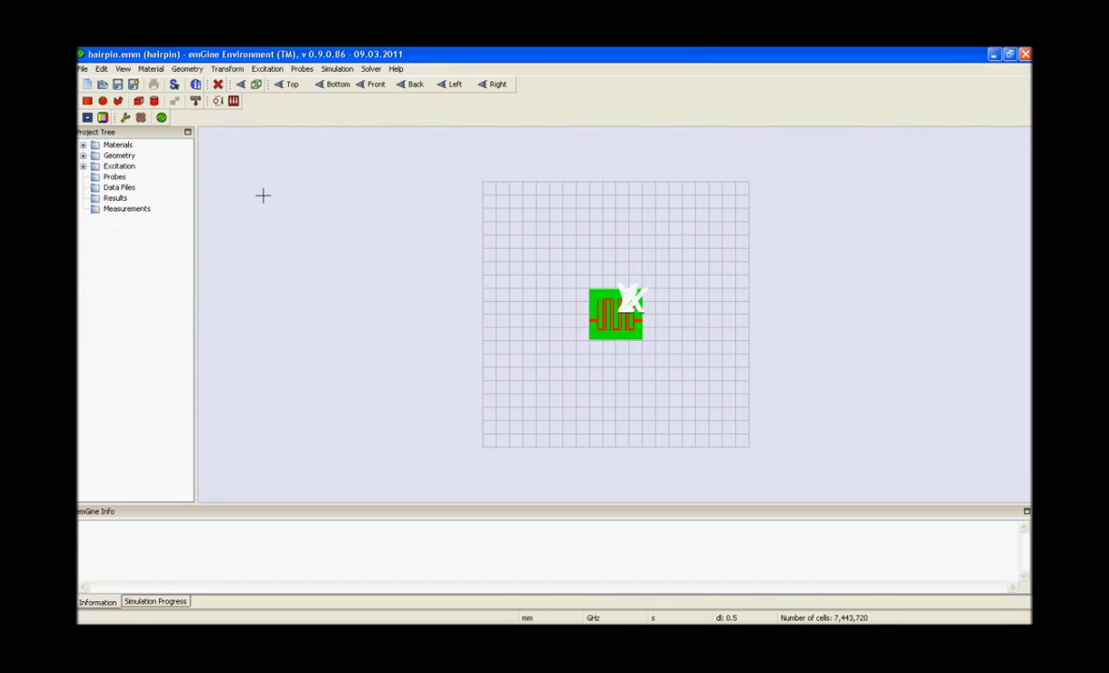
Run the simulation of the hairpin structure and plot its dB(|S|) results
left_click(162, 119)
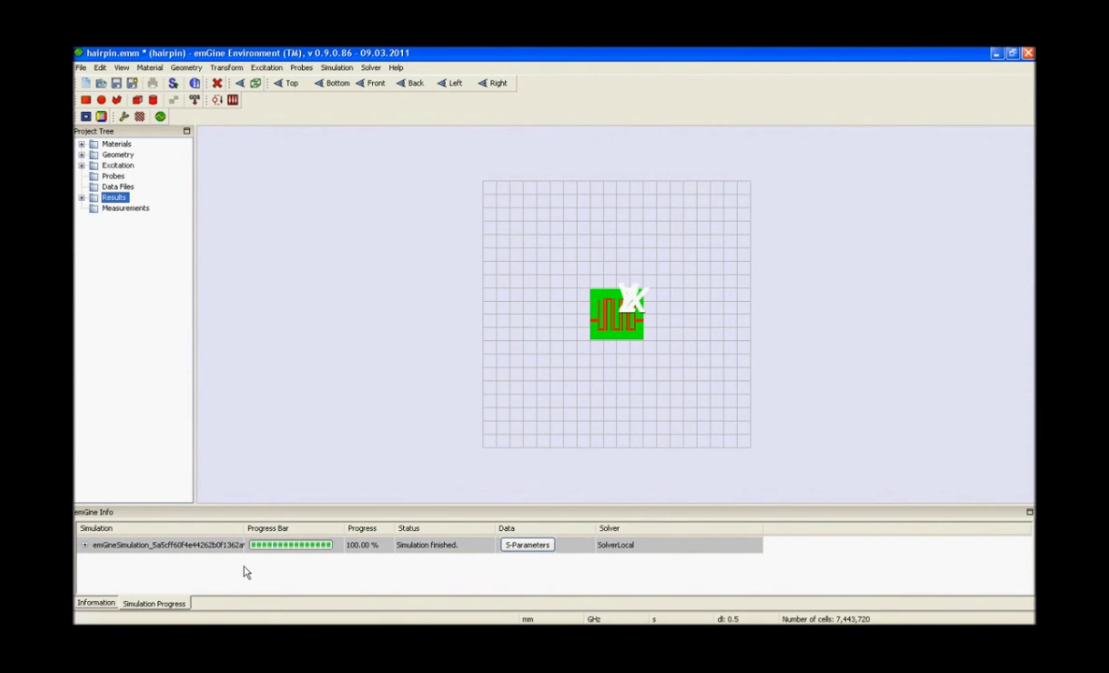
left_click(81, 197)
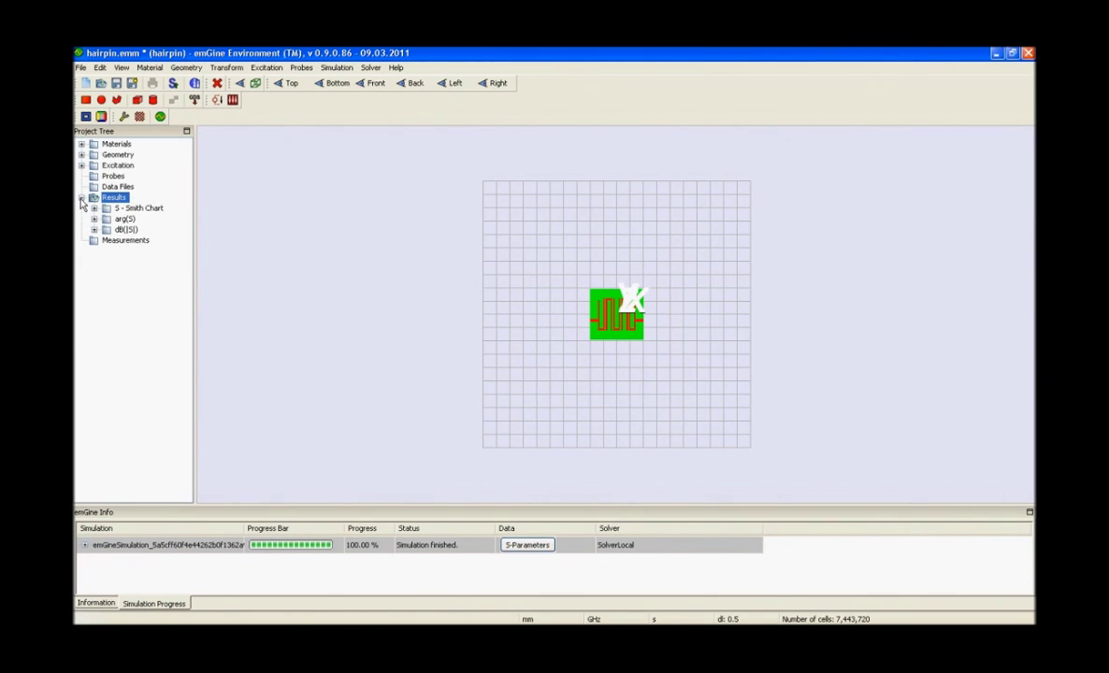
left_click(118, 228)
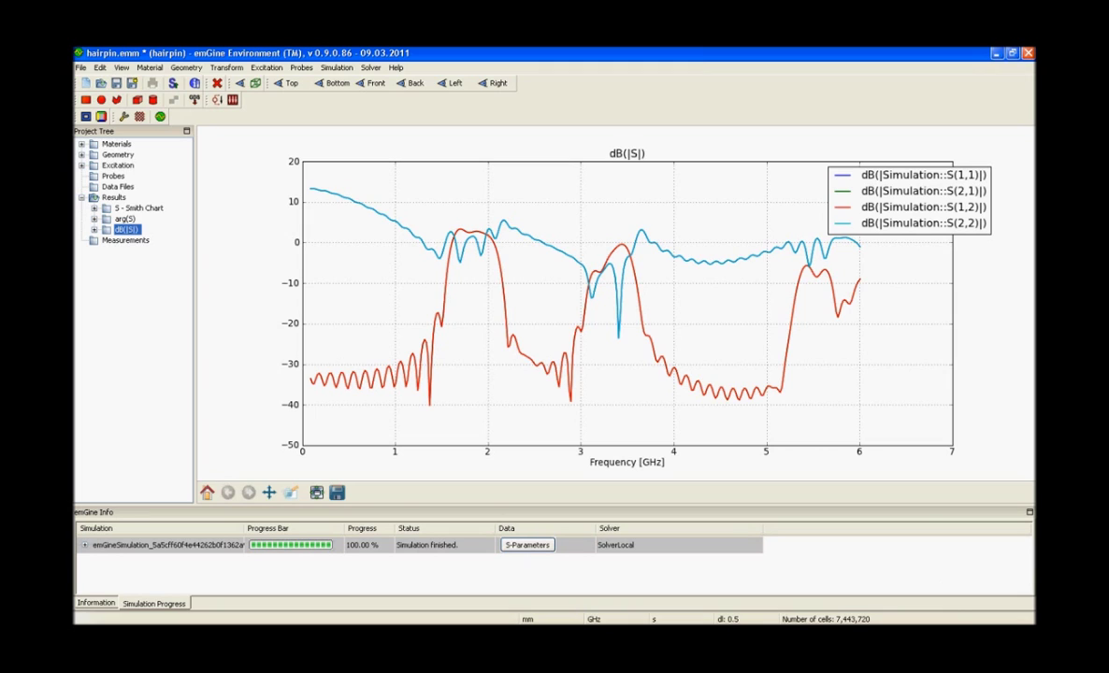
right_click(921, 625)
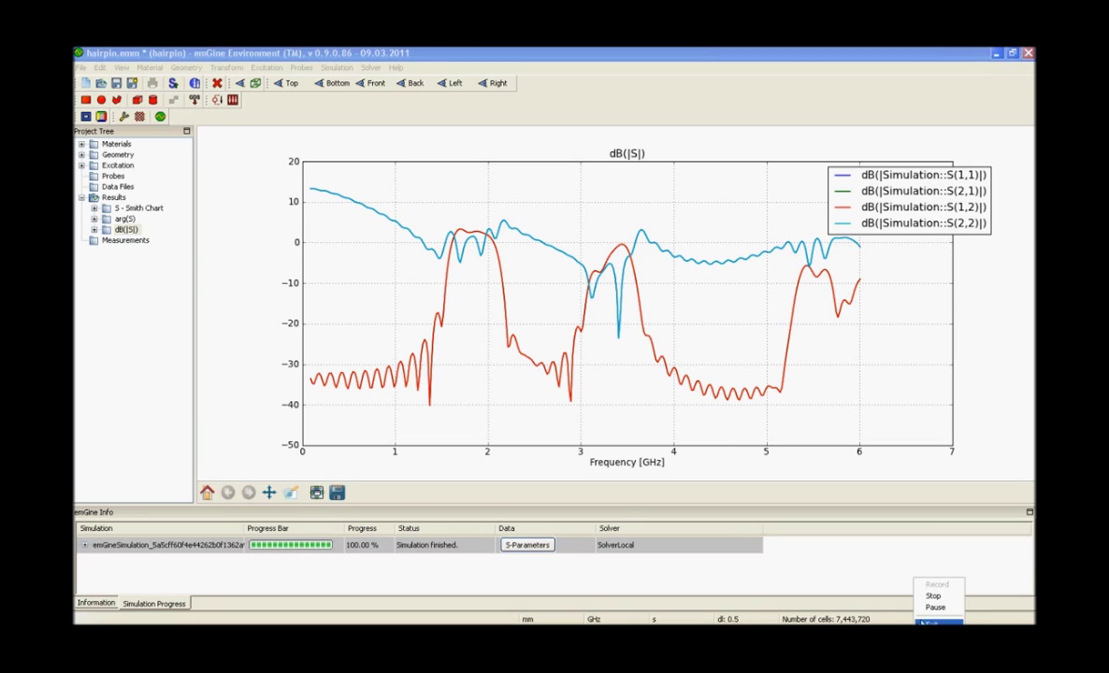